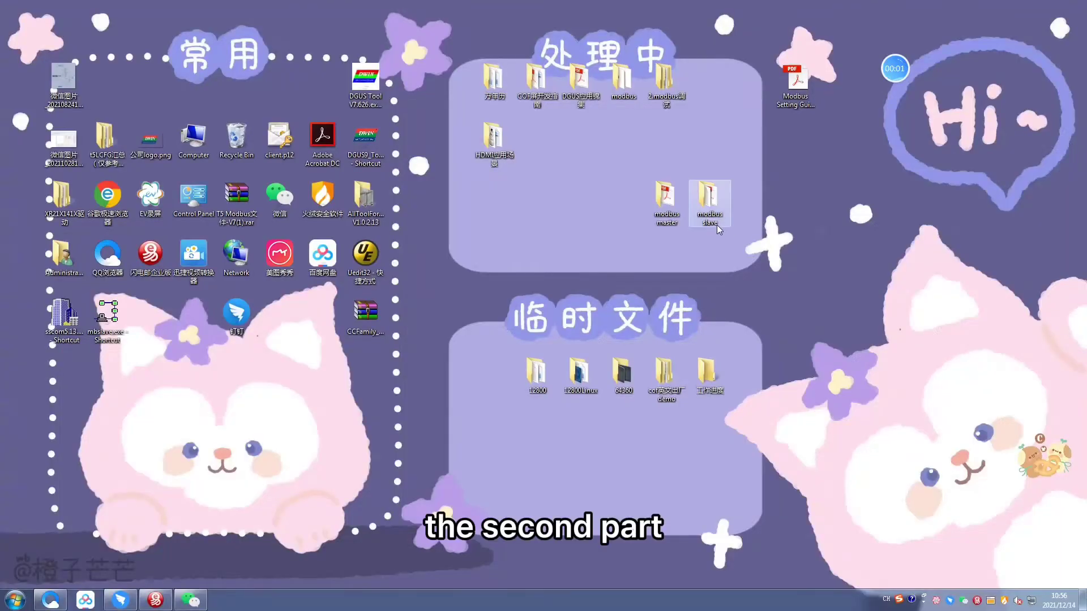
drag(726, 154, 670, 126)
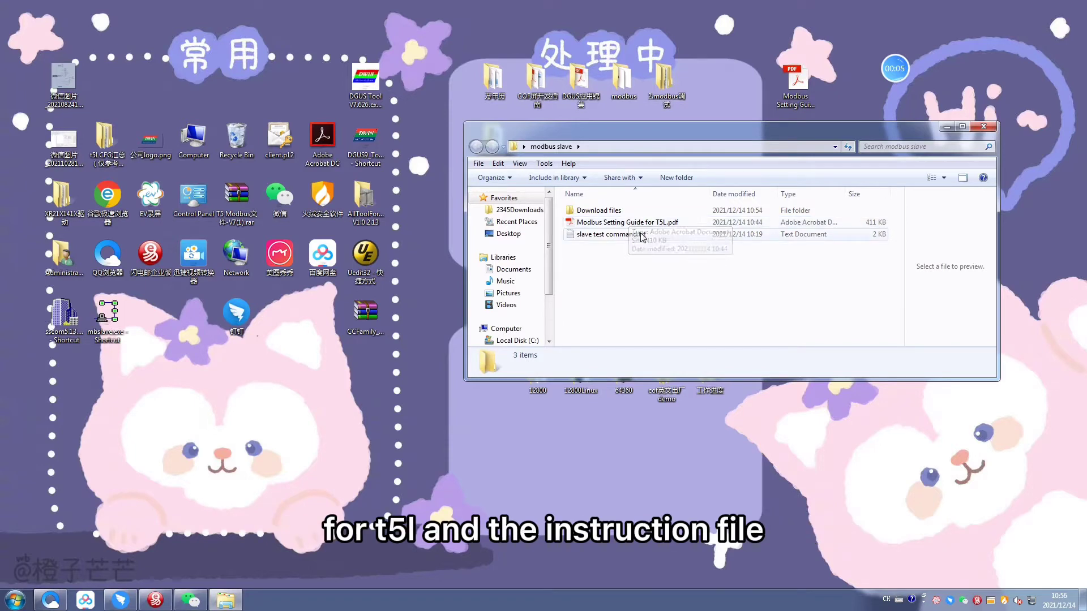
double_click(601, 211)
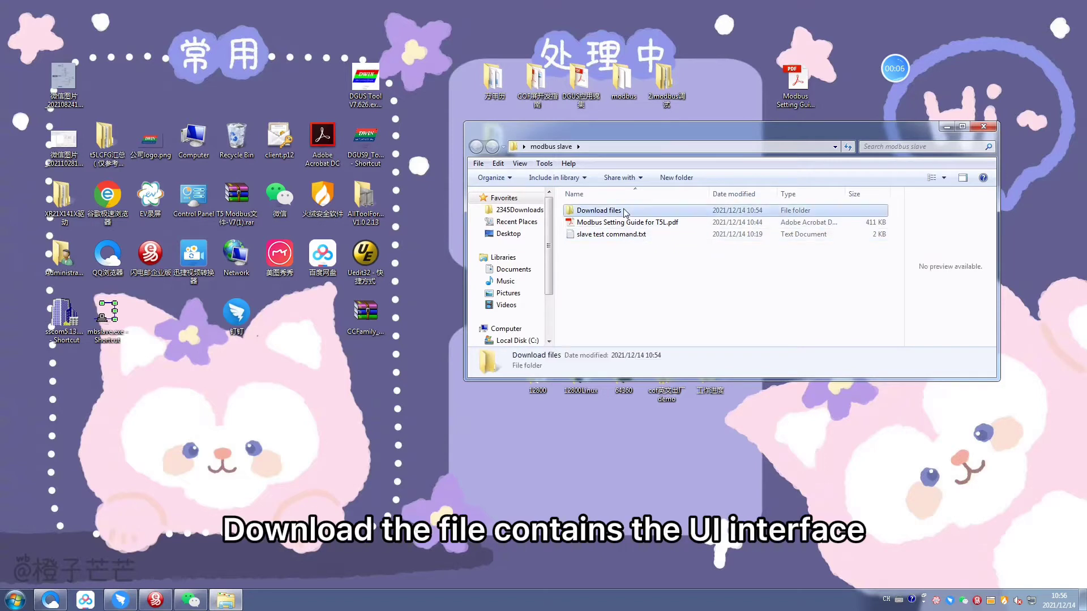
drag(861, 249, 773, 265)
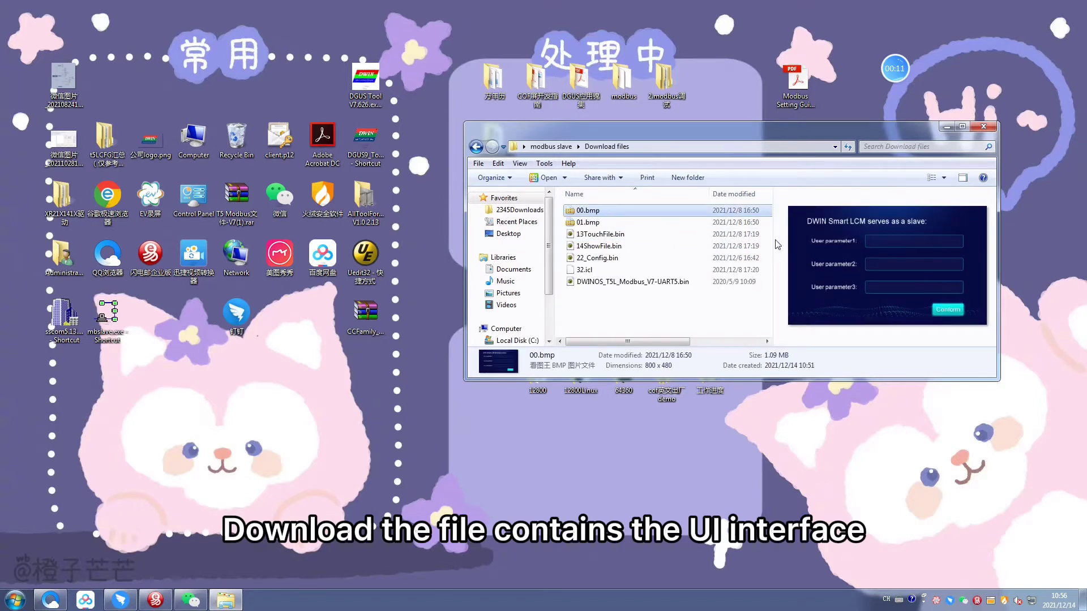
click(589, 222)
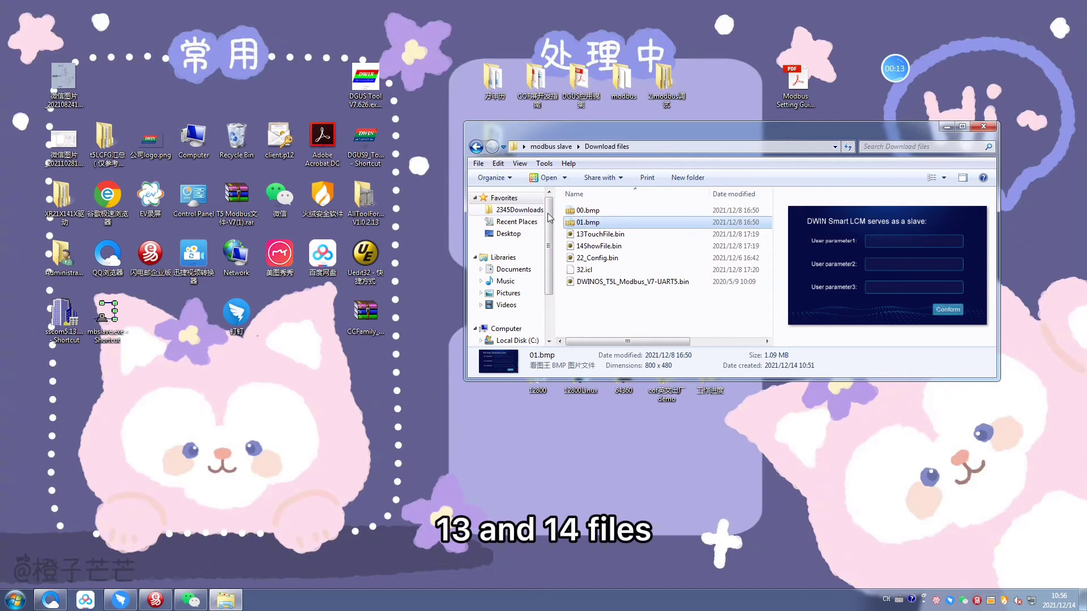
click(600, 233)
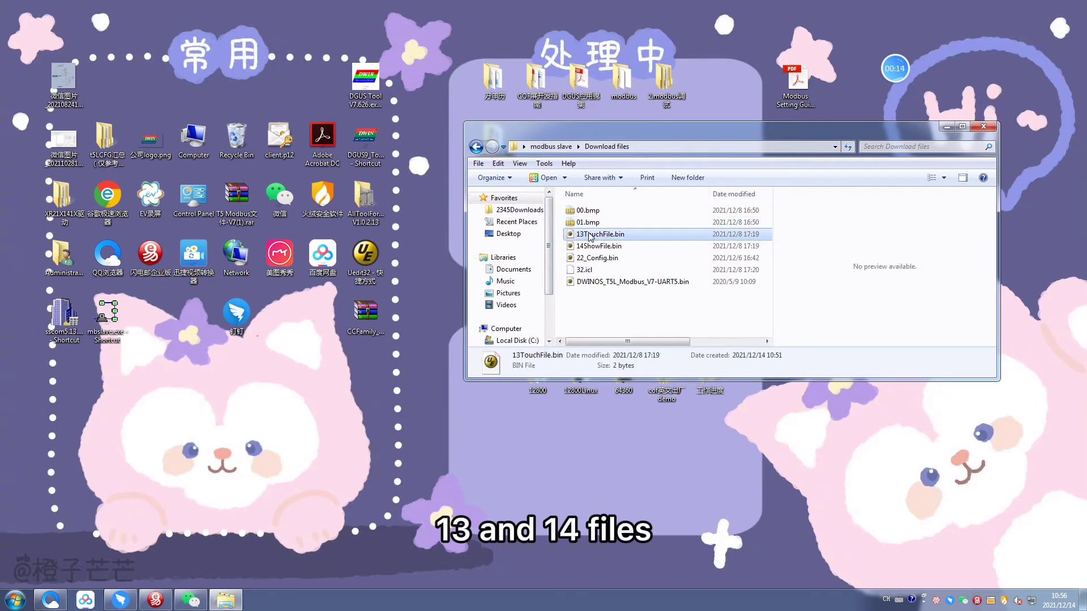
click(617, 247)
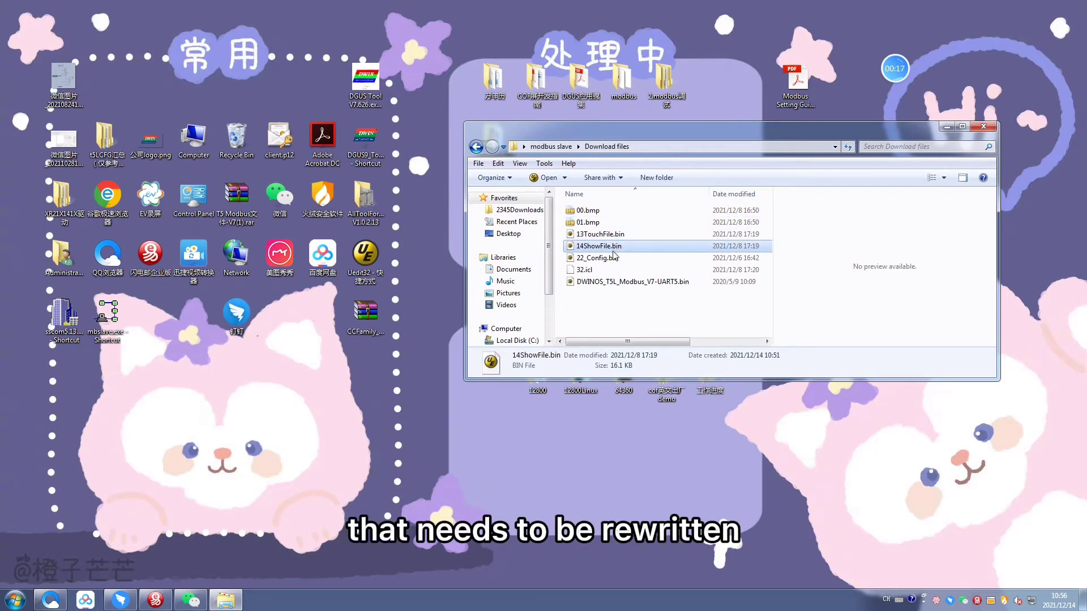
click(612, 262)
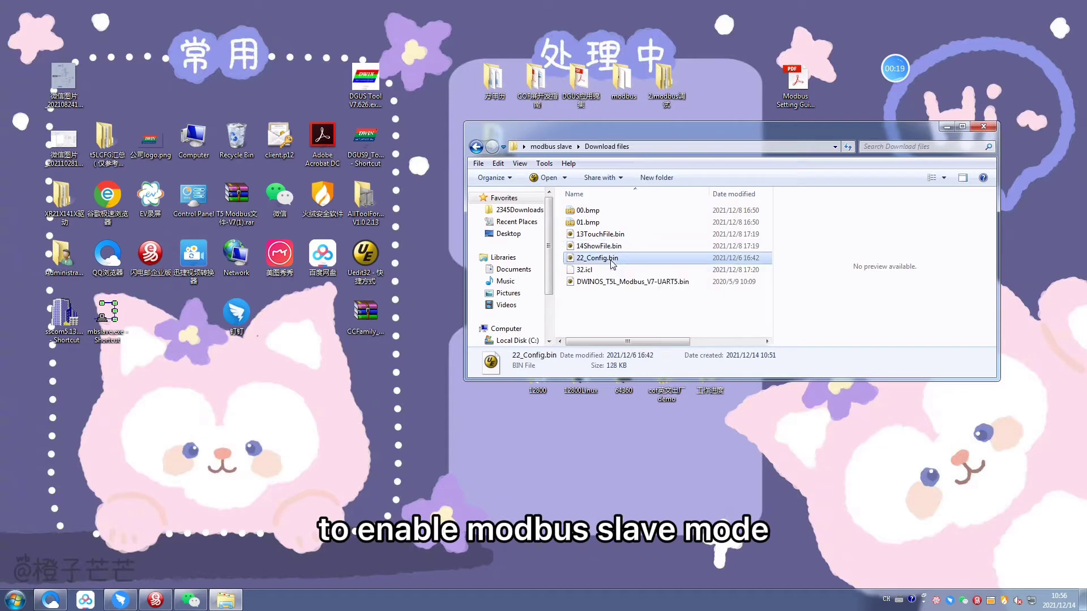
click(623, 283)
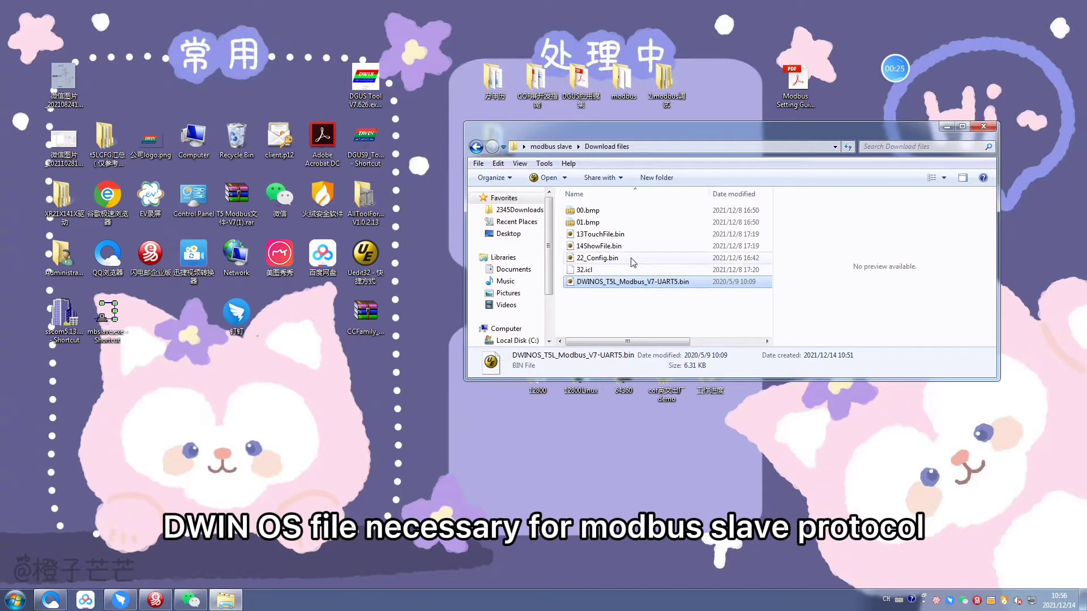
click(617, 261)
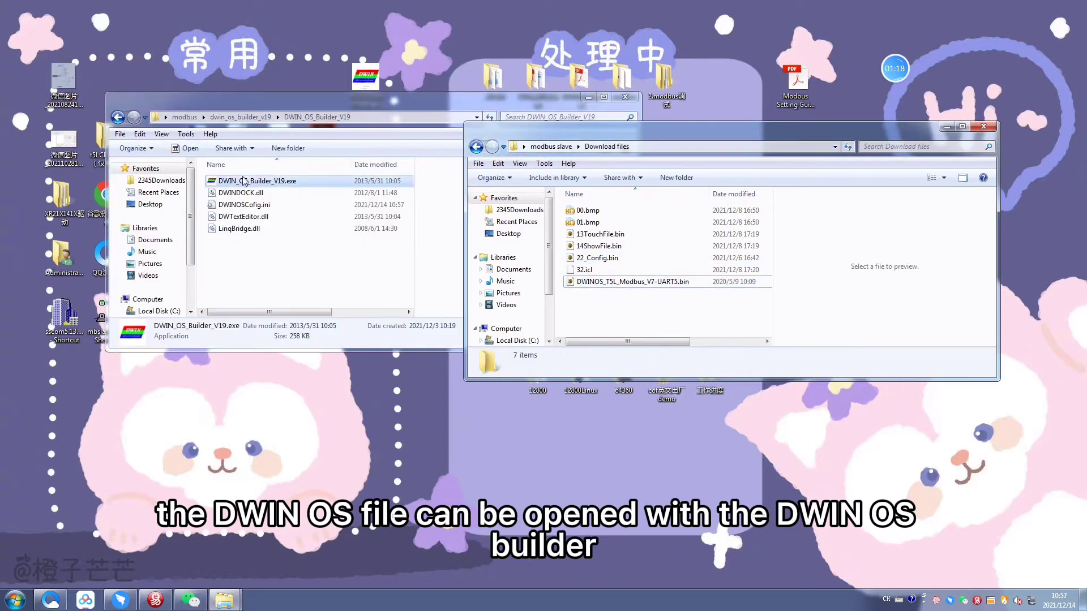
click(623, 94)
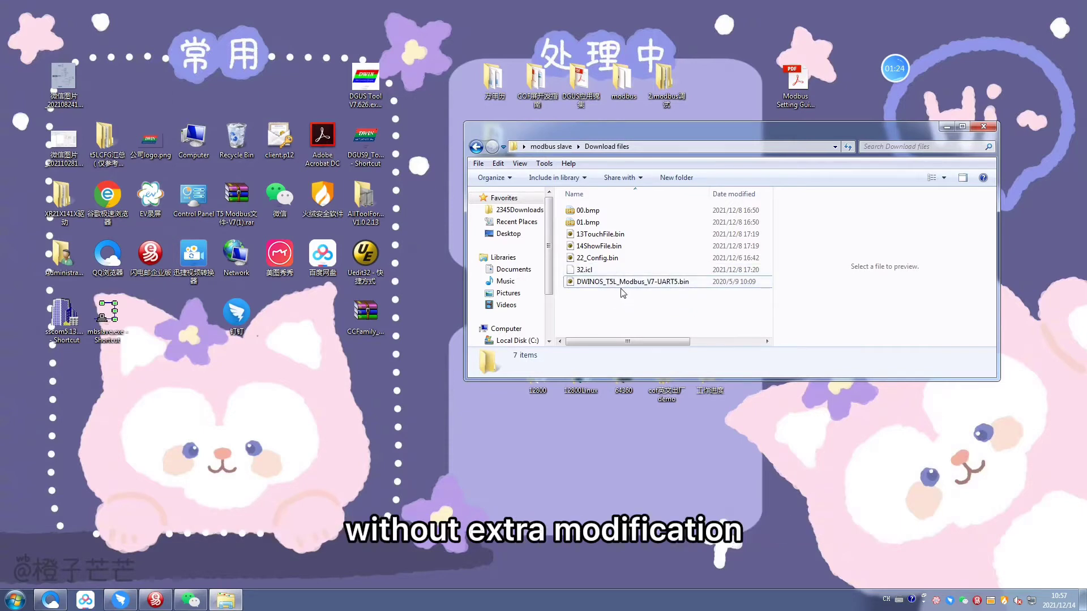
key(BackSpace)
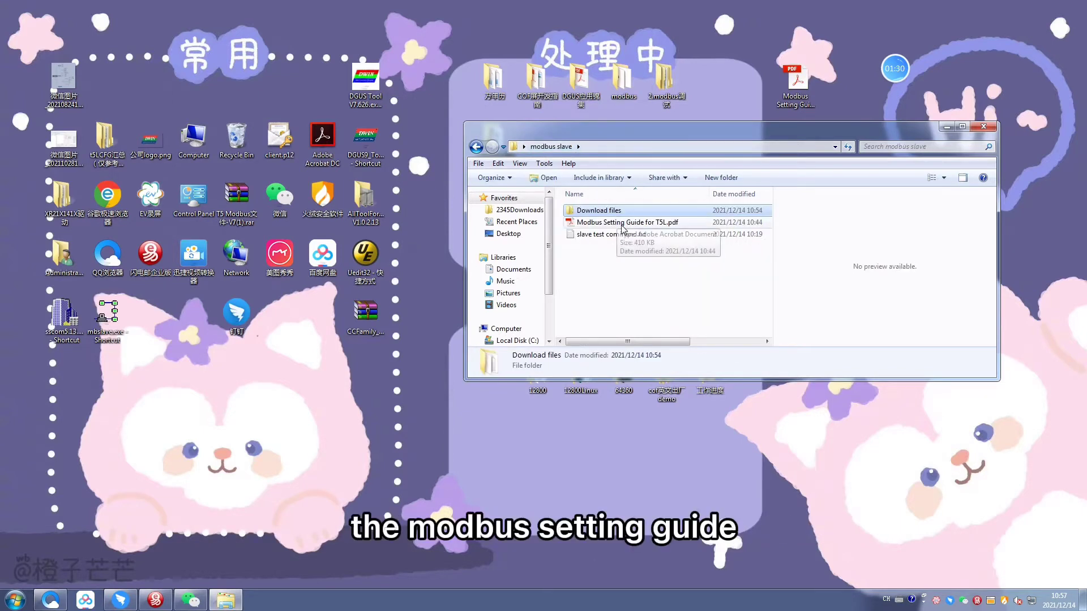
Step: Open the Modbus Setting Guide for T5L PDF and highlight the Modbus Parameter Setting and Master Interface headings
double_click(622, 222)
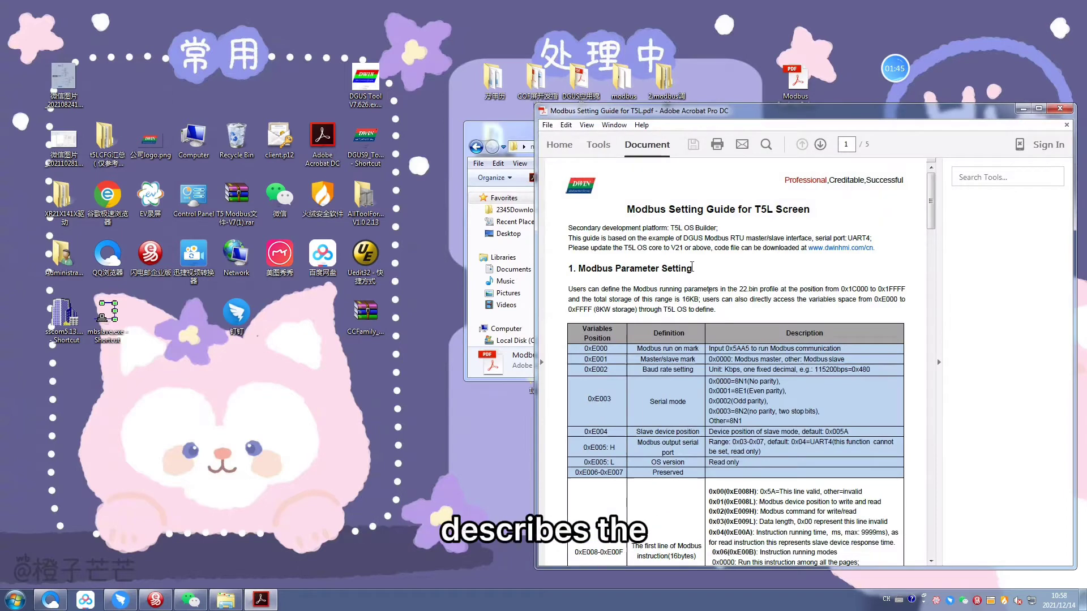
drag(692, 269, 572, 268)
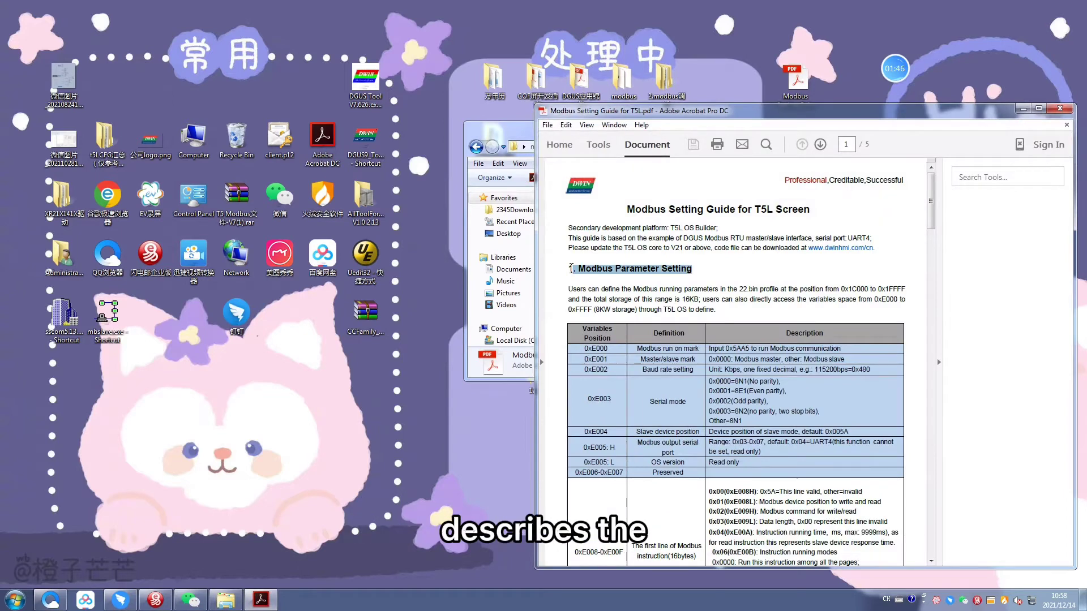
scroll(675, 300, down, 10)
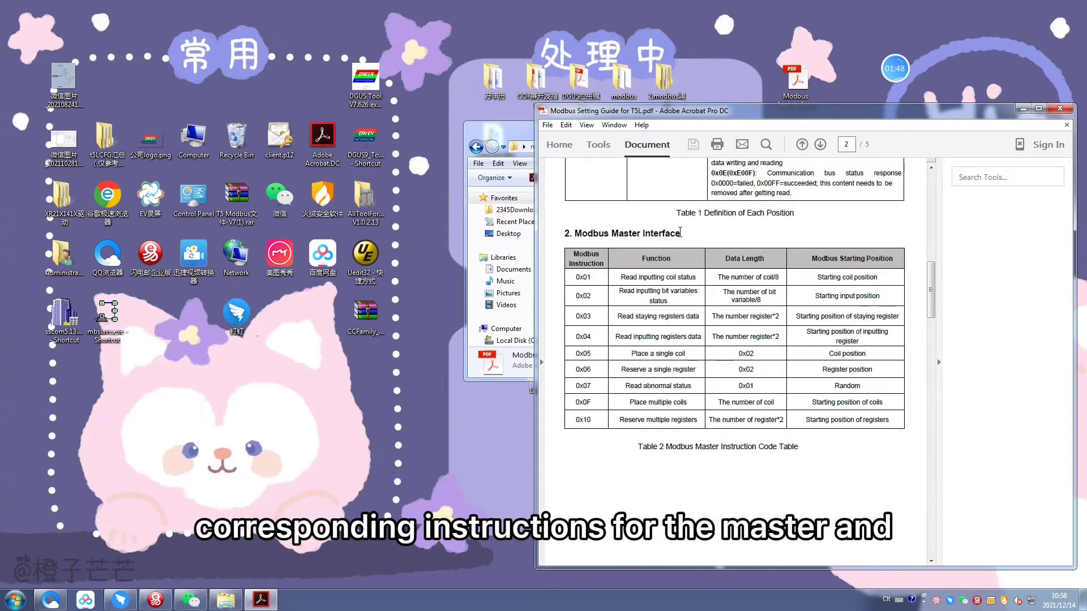
drag(680, 232, 579, 236)
scroll(604, 238, down, 15)
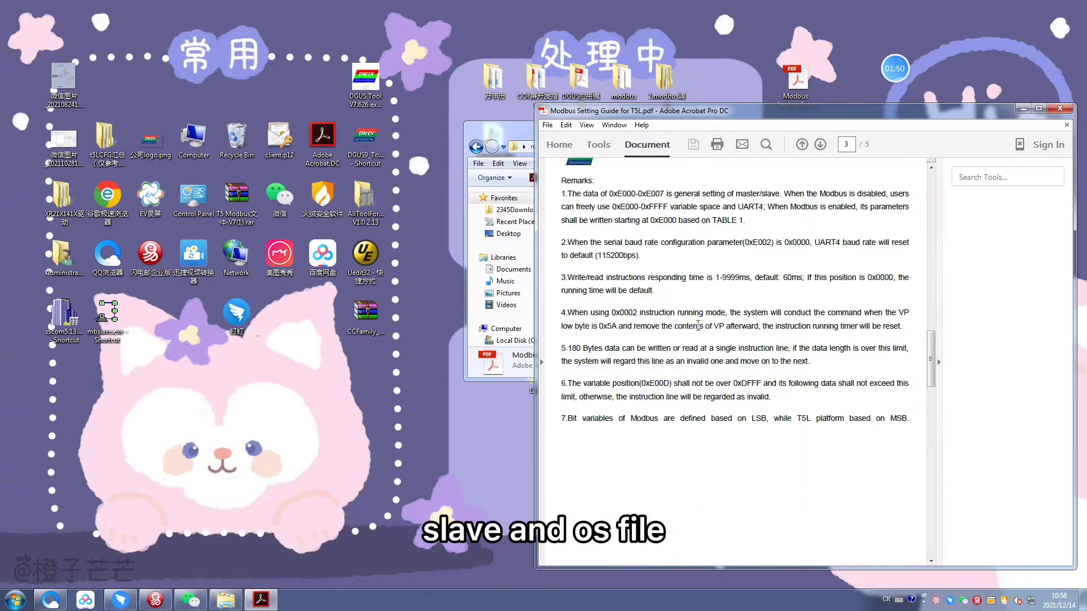
Step: Scroll on to page 5 and highlight the 22.Bin Profile Initialization heading
drag(752, 319, 566, 320)
click(725, 353)
scroll(775, 326, down, 4)
scroll(775, 326, down, 5)
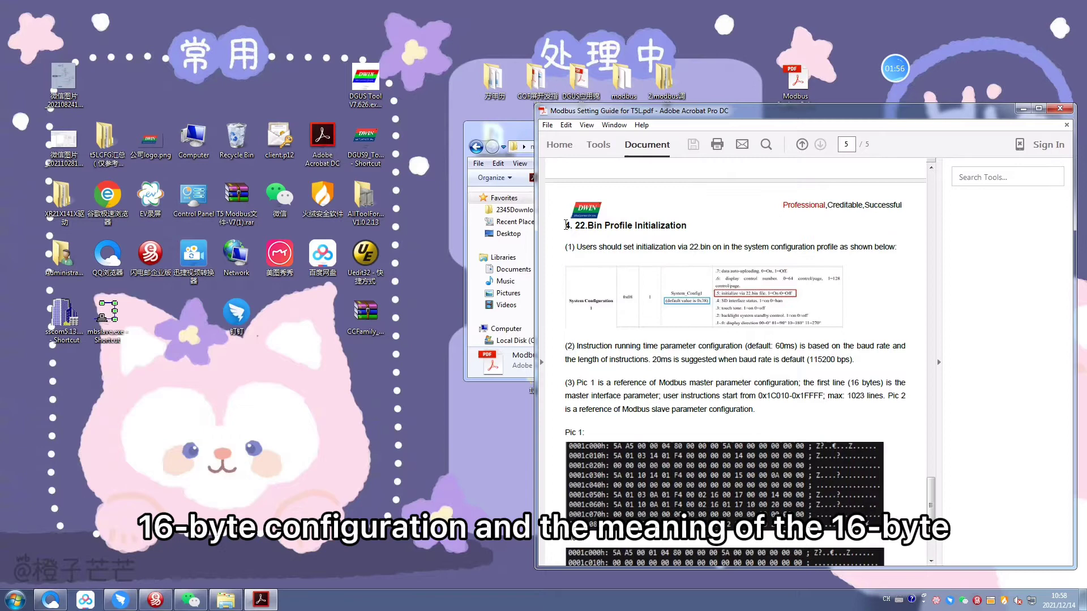
drag(566, 225, 659, 224)
click(707, 234)
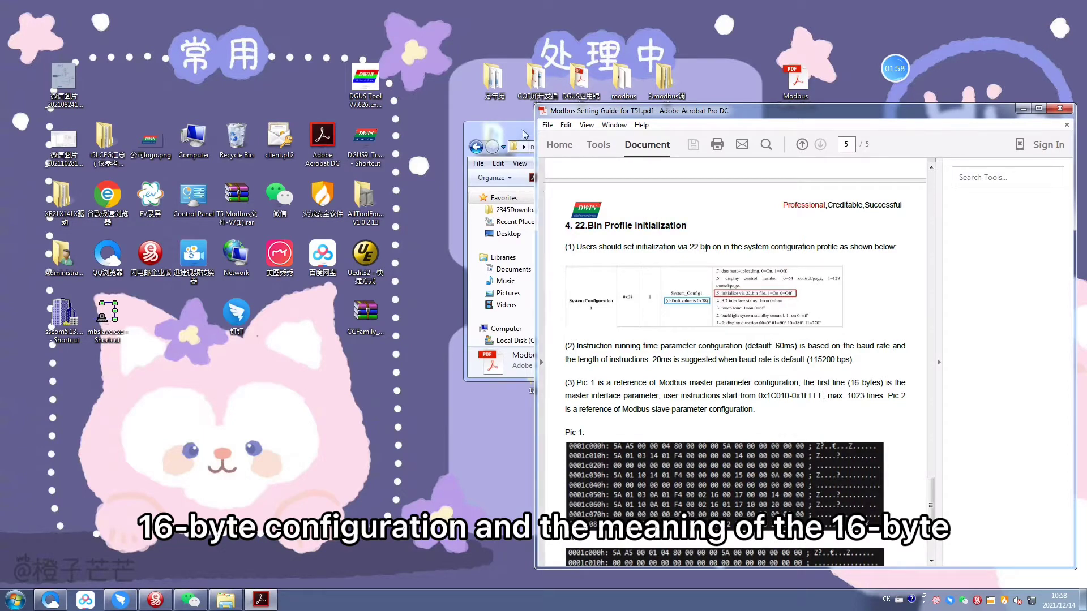
Step: Review slave test command.txt in Notepad, then drag 22_Config.bin from Download files onto UltraEdit
click(525, 134)
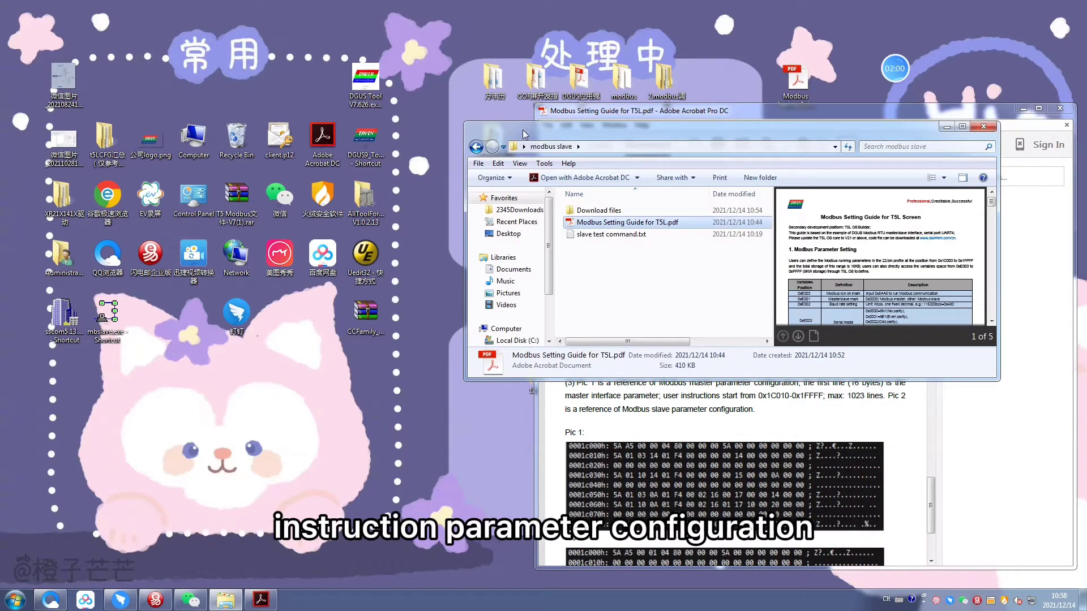
double_click(586, 234)
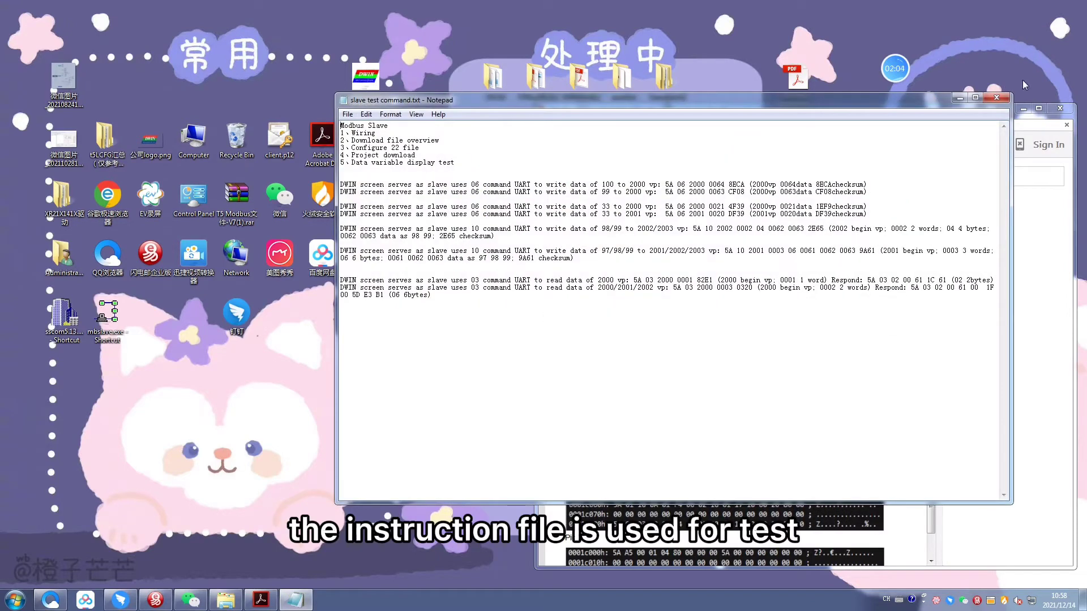
click(966, 100)
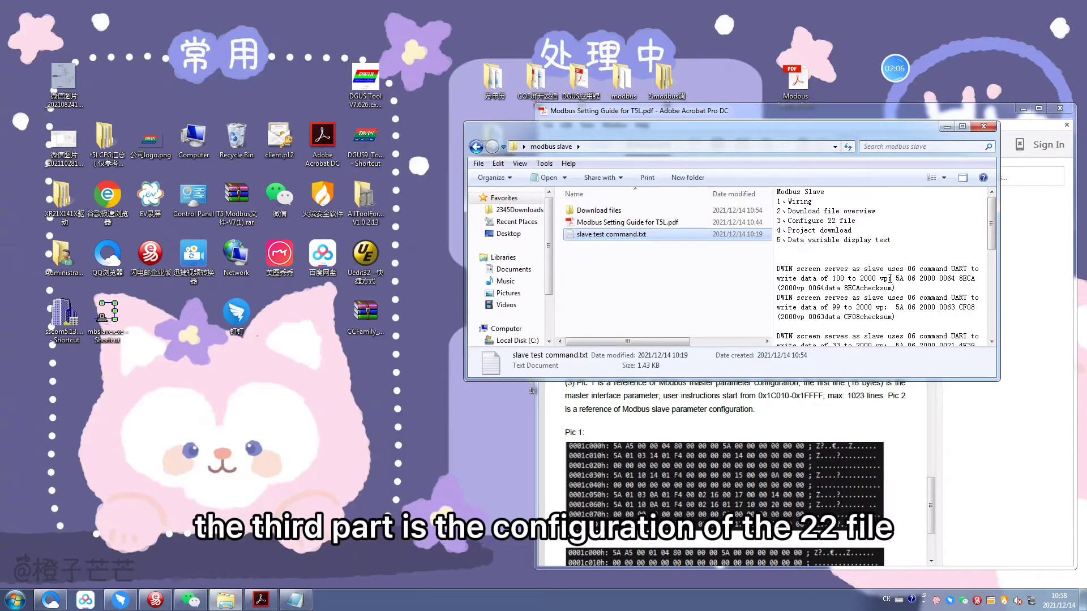
double_click(614, 210)
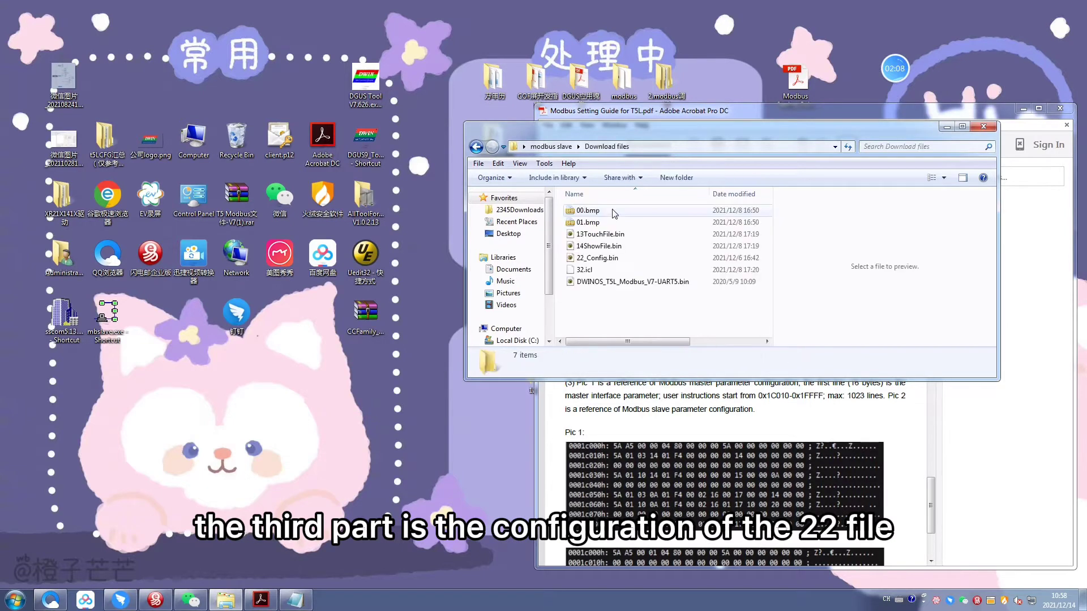
drag(608, 259, 365, 258)
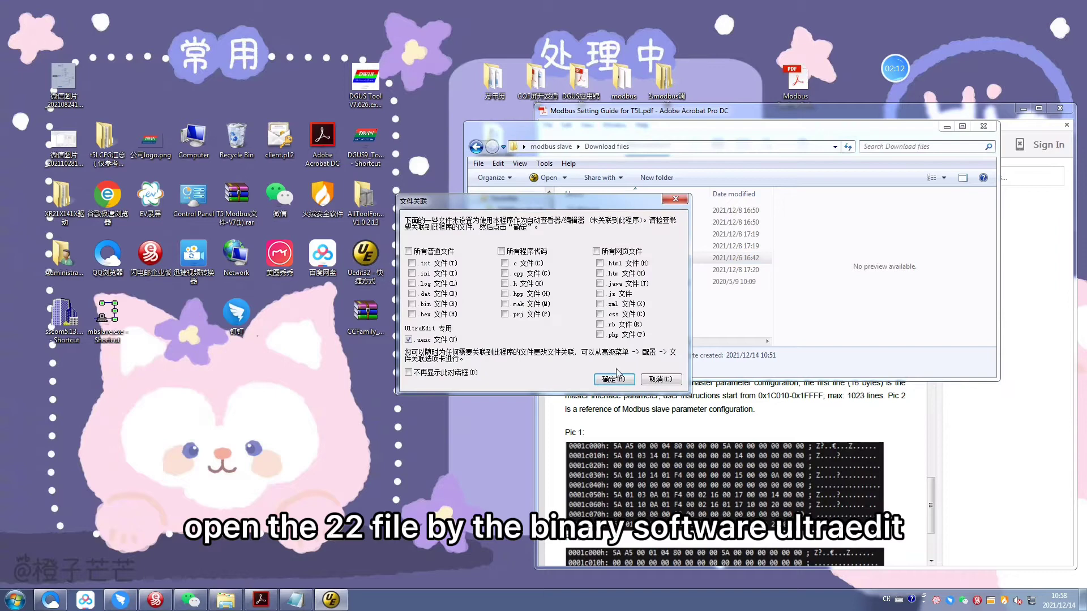
Step: Accept the association prompt, dismiss quick-start, and go to hex address 0x1C000 in 22_Config.bin
click(613, 378)
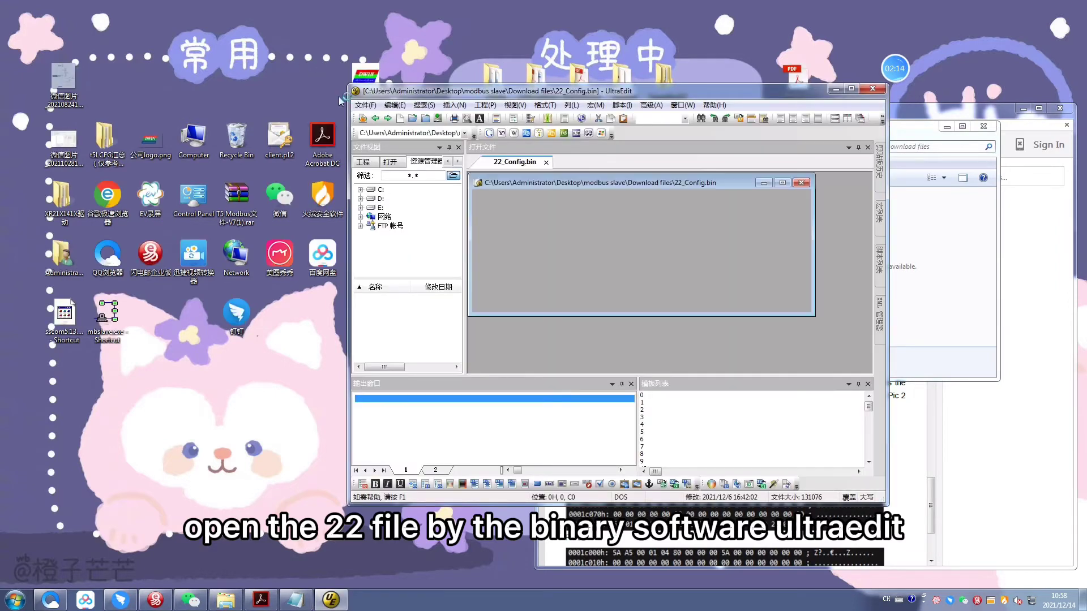
click(644, 378)
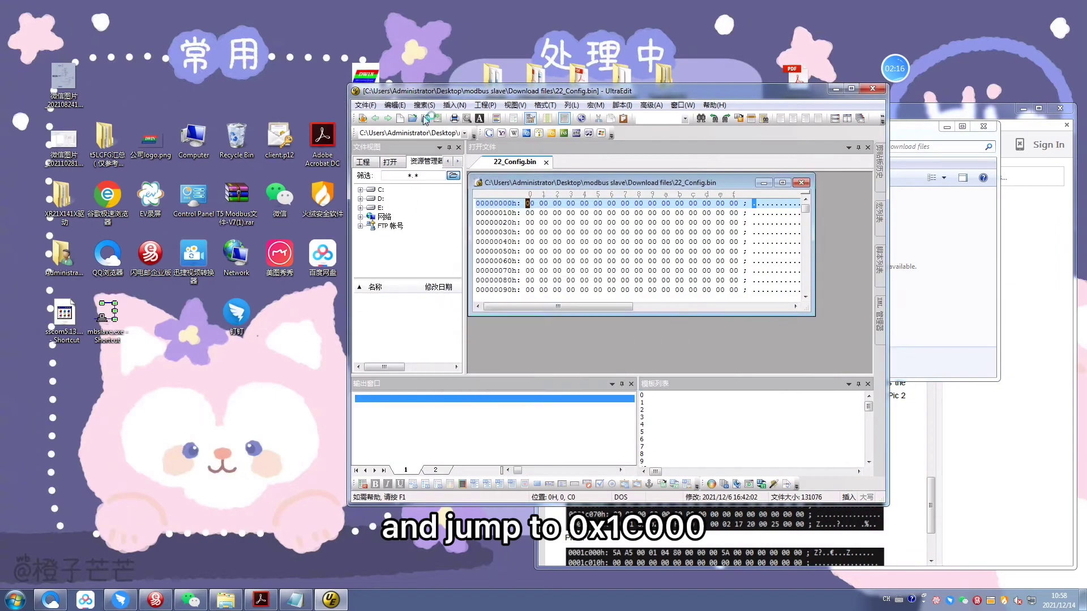
click(365, 104)
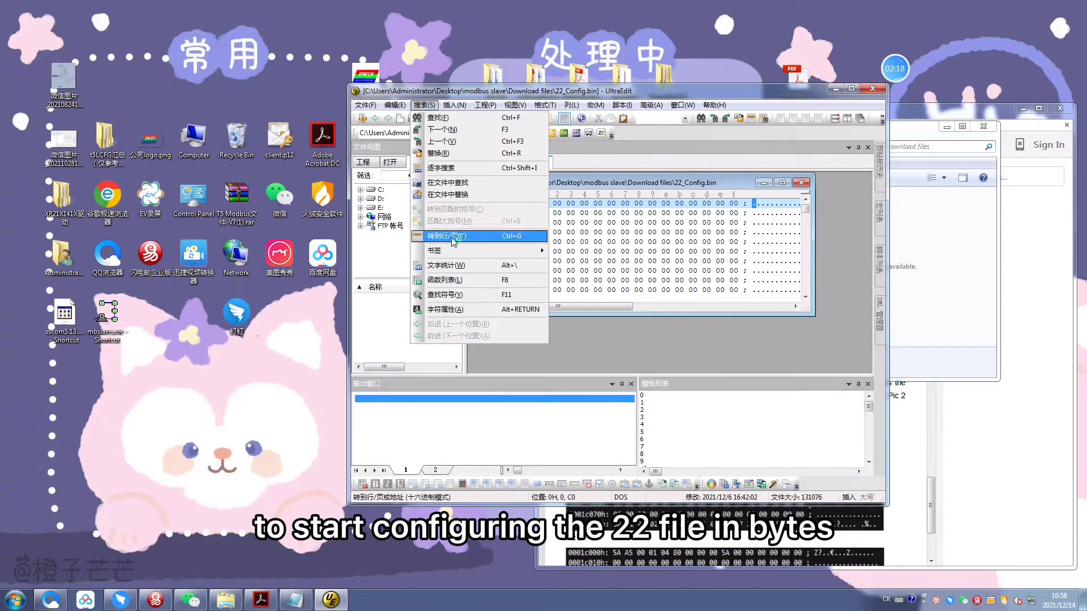
click(447, 235)
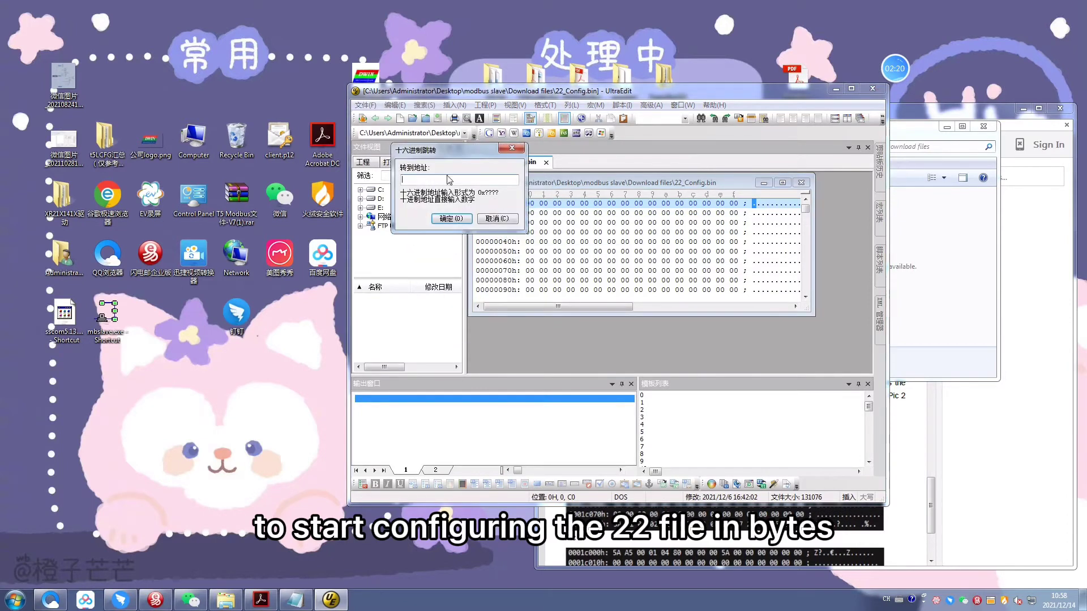
text(1C000)
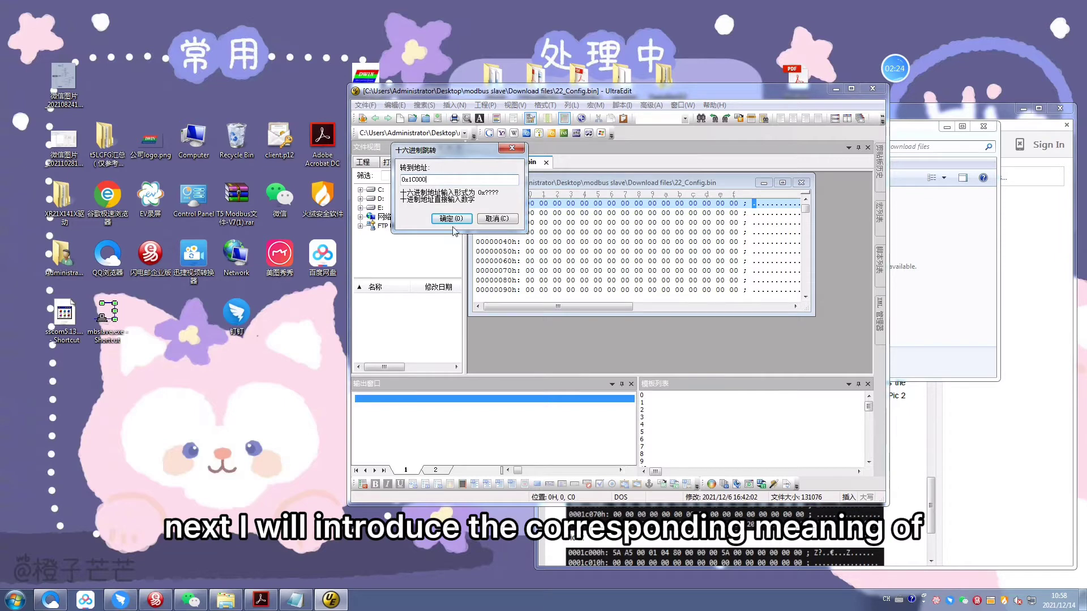
click(452, 219)
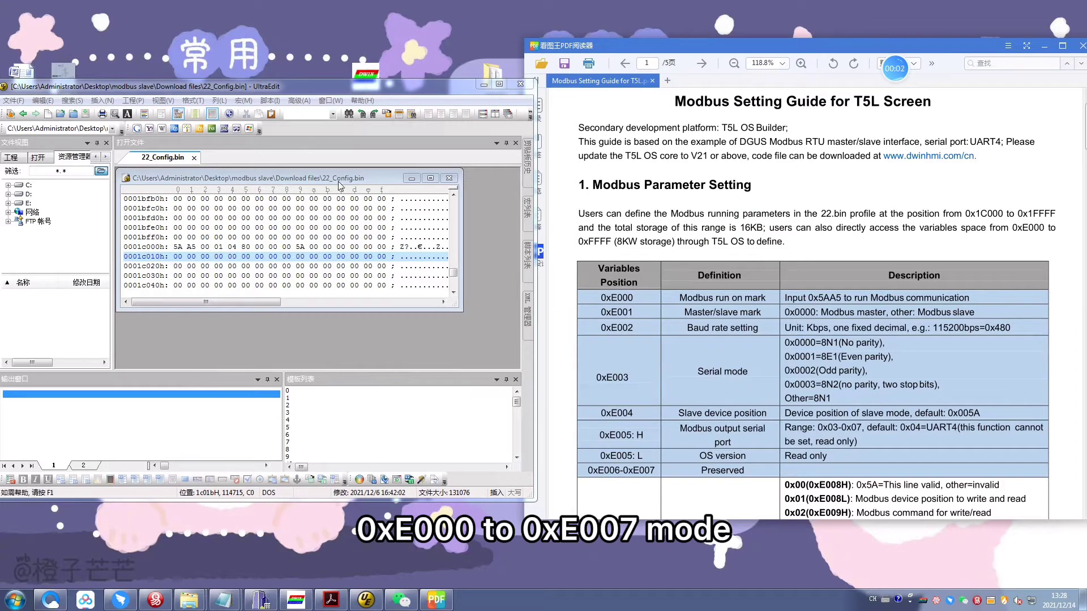
Step: Enter 5A A5 and 00 01 at 0x1C000, checking the guide's run-on and master/slave mode entries
click(311, 199)
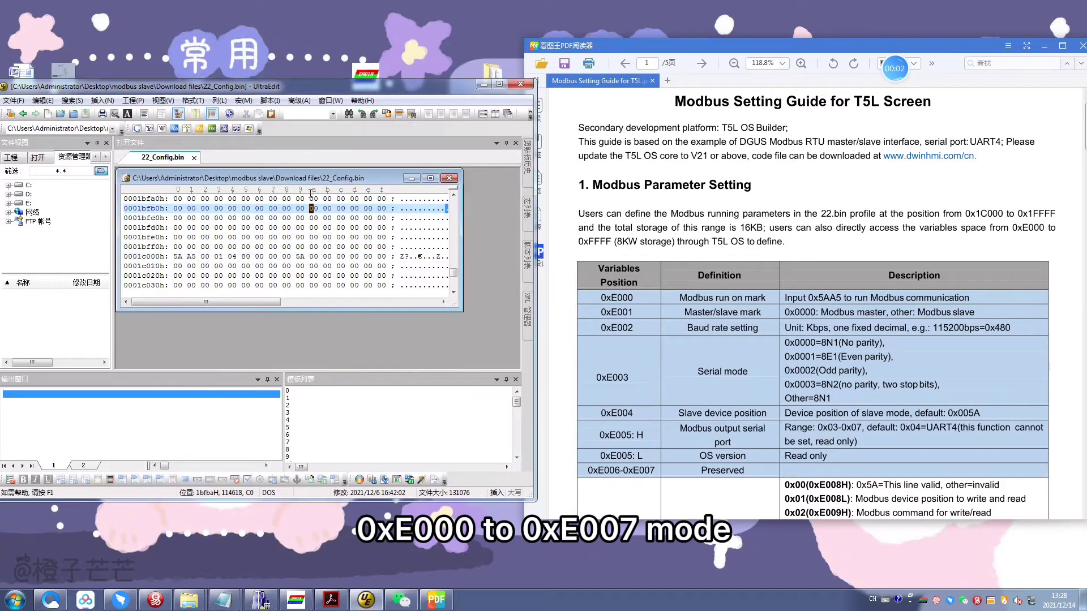
click(175, 257)
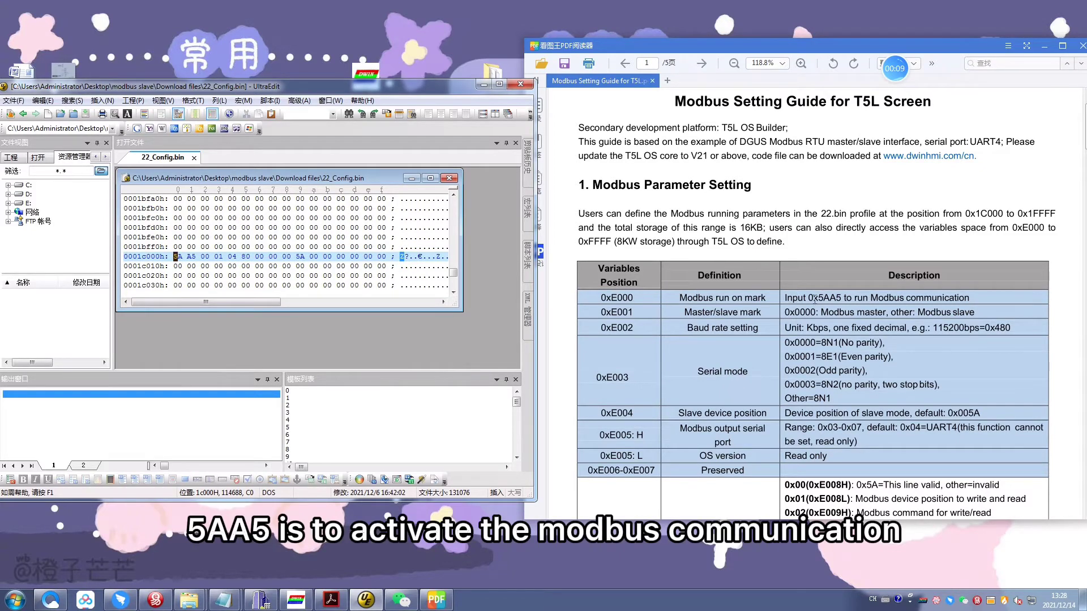
drag(818, 298, 837, 293)
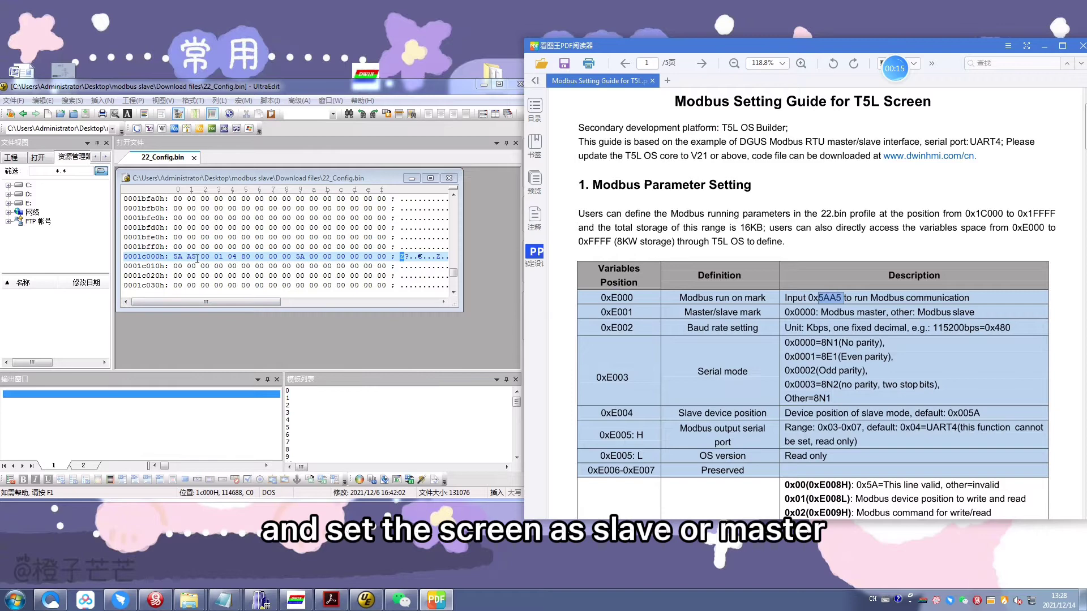
drag(197, 257, 220, 257)
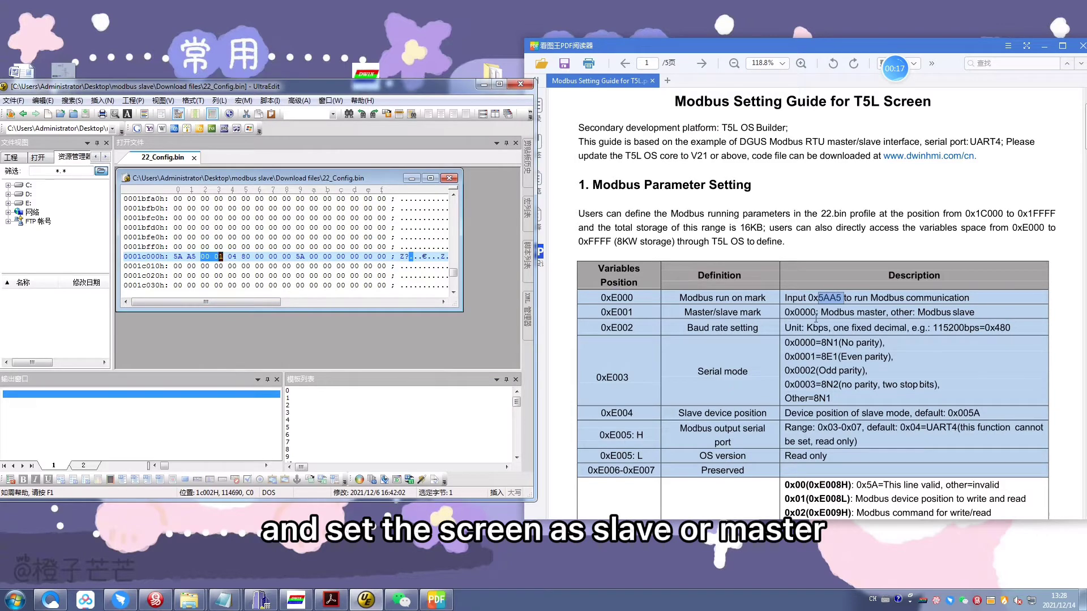
drag(821, 312, 884, 310)
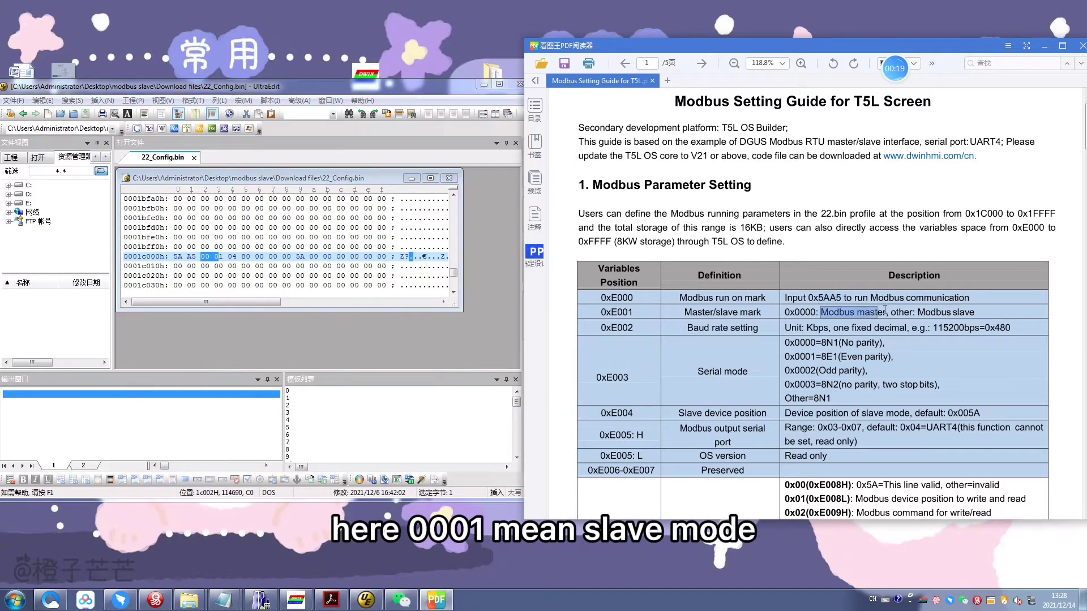
click(919, 309)
Step: Set the serial mode bytes to 04 80 for 115200 baud, checking the guide's variable table
scroll(918, 309, down, 2)
drag(933, 273, 1011, 271)
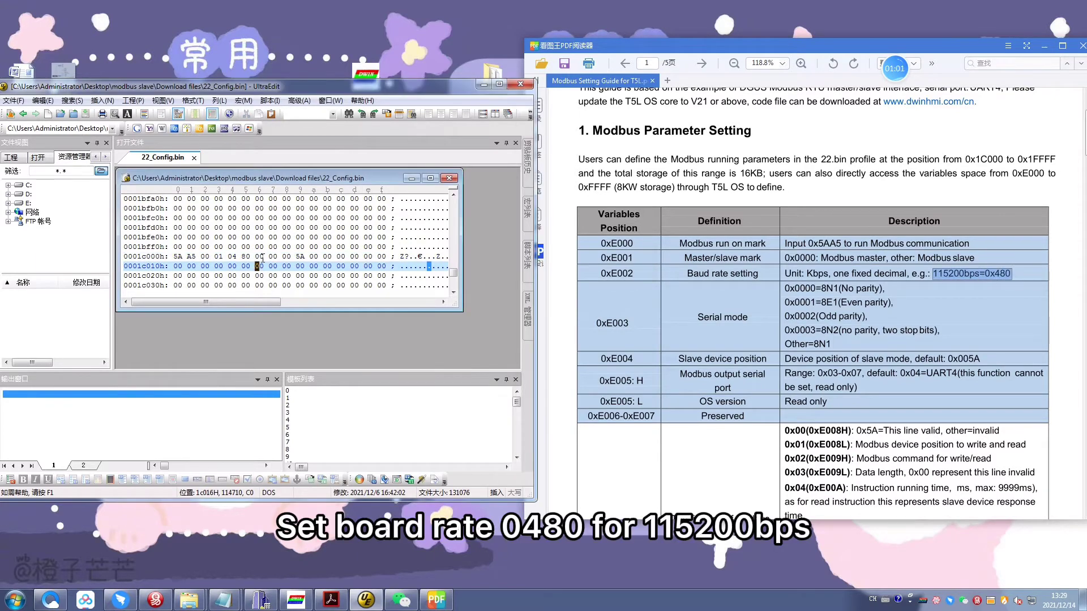
drag(256, 257, 279, 257)
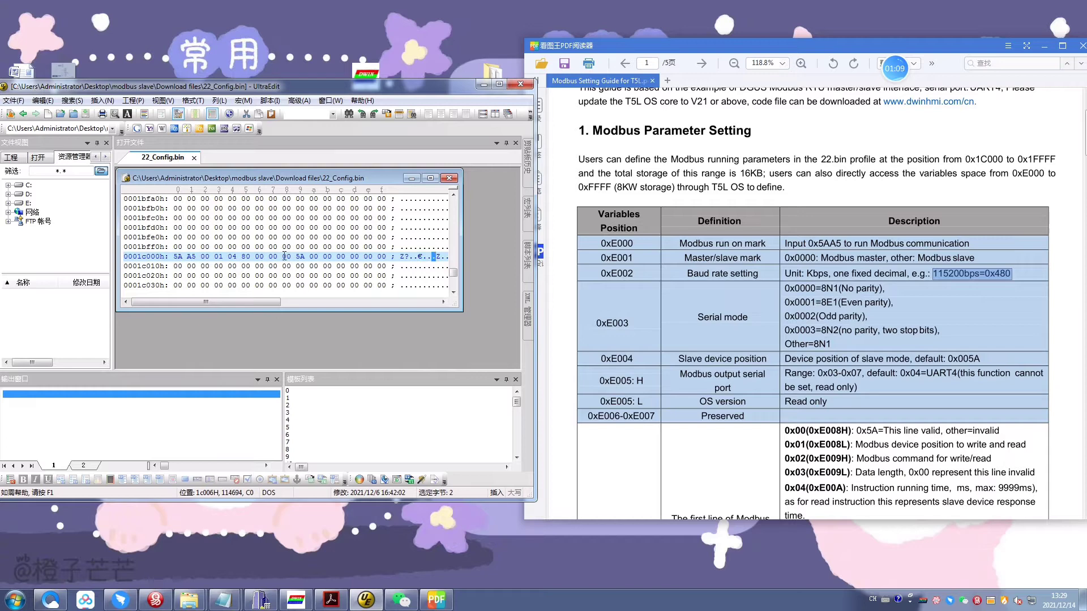
drag(286, 257, 309, 257)
click(639, 383)
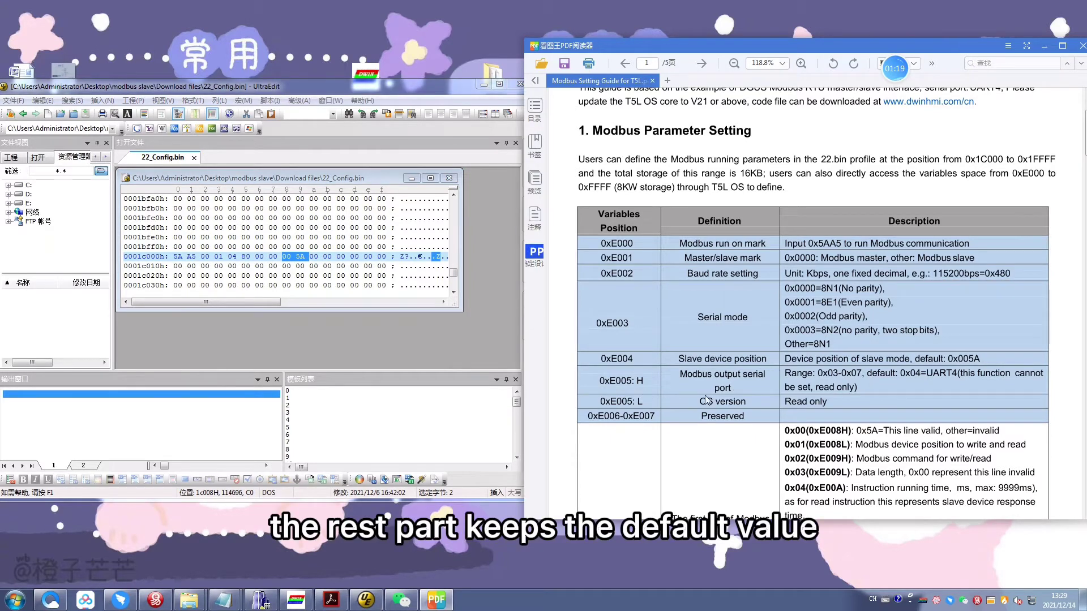
Step: Read the guide's 0xE008–0xE00F Modbus instruction row, then close the PDF reader
scroll(727, 414, down, 10)
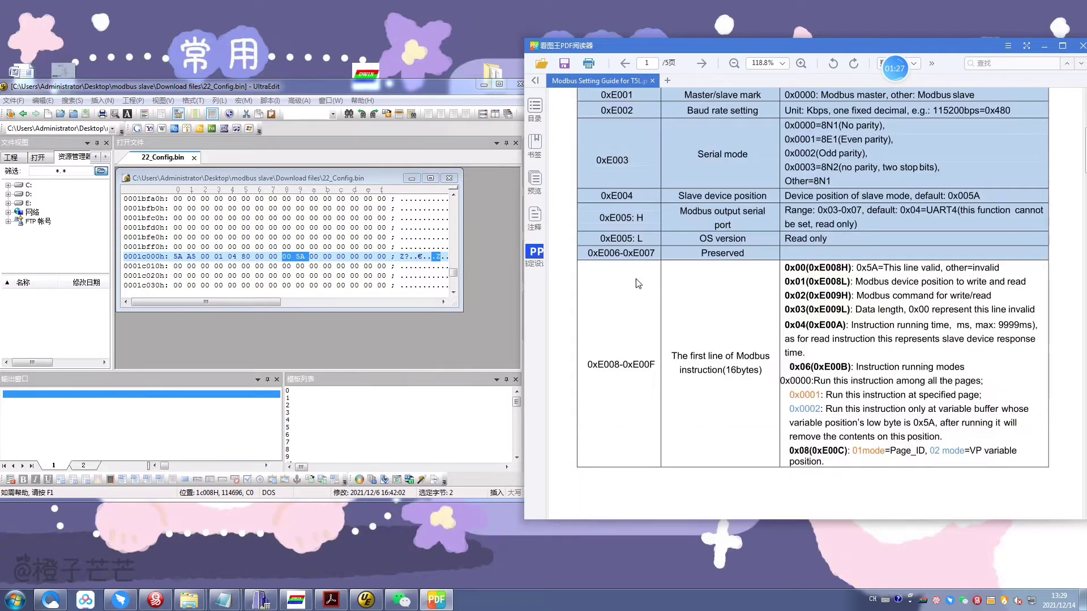
scroll(675, 334, up, 4)
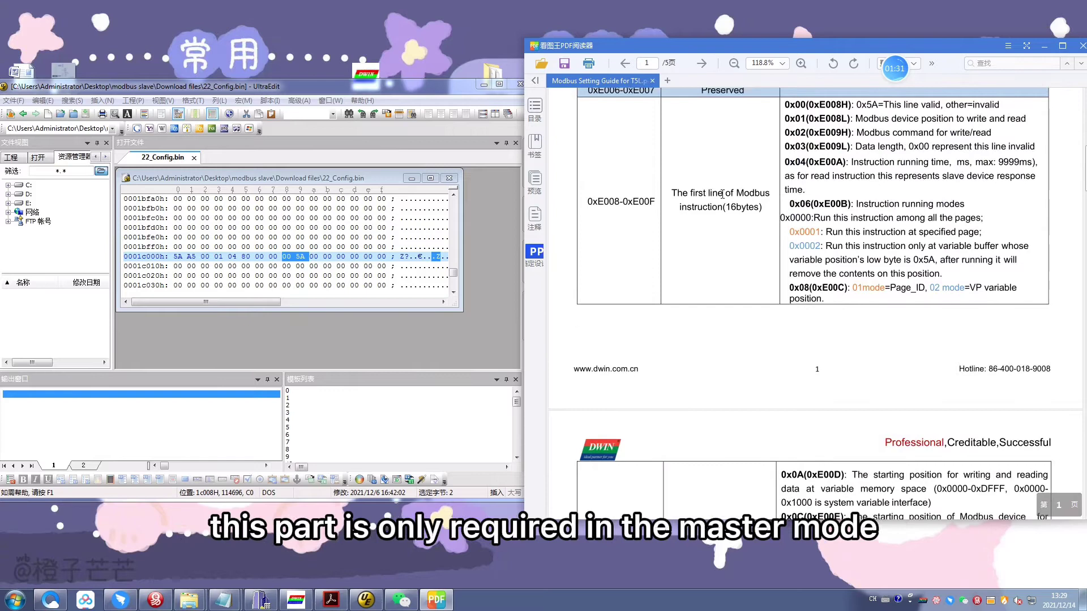
scroll(725, 257, up, 2)
mouse_move(724, 262)
mouse_down()
mouse_move(702, 245)
mouse_move(724, 246)
mouse_up()
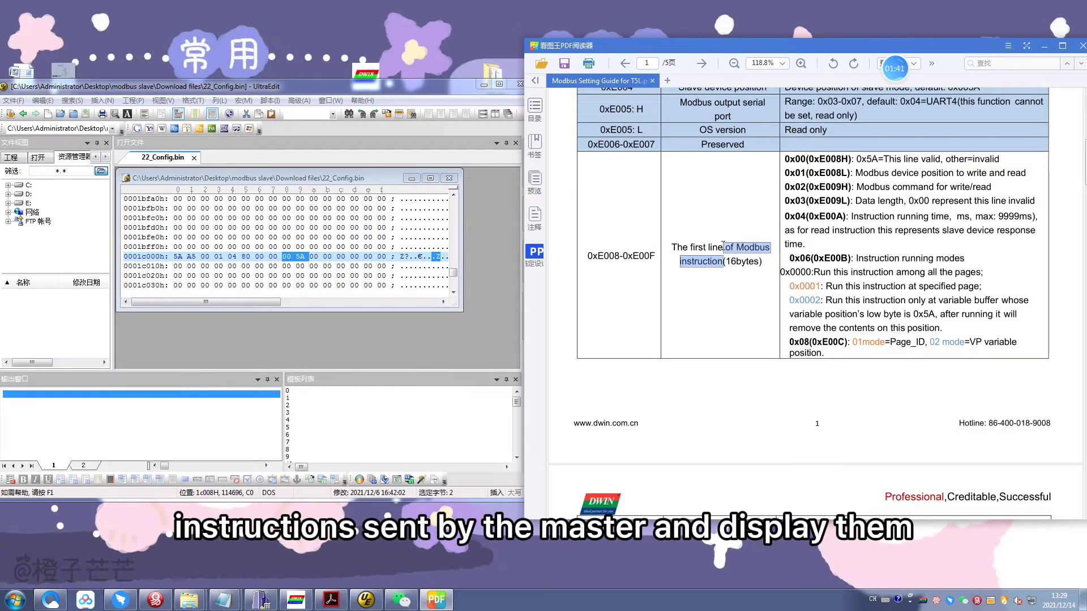
click(949, 173)
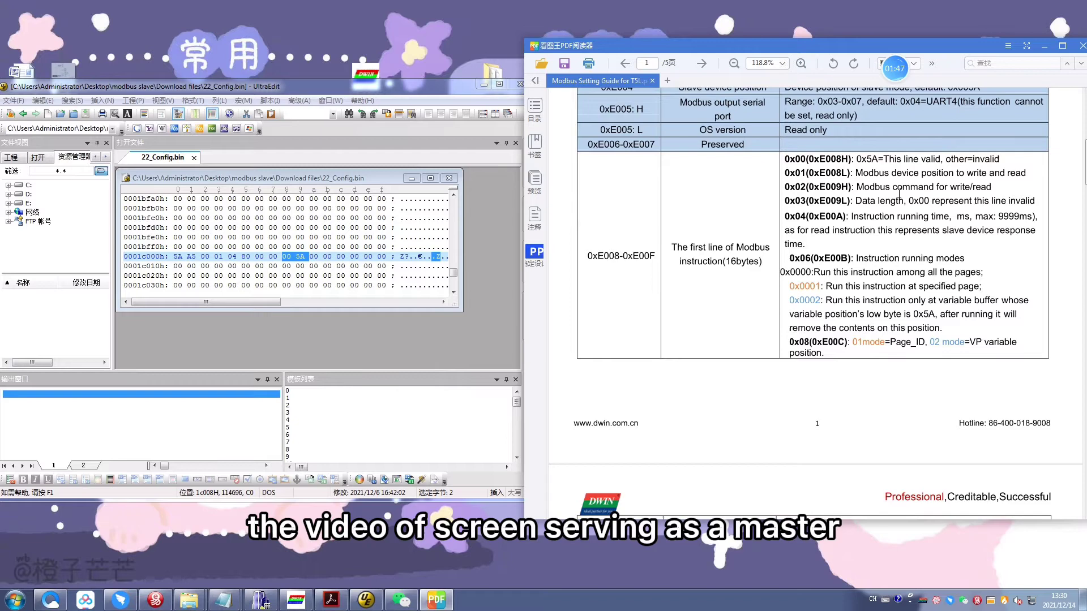
scroll(849, 232, down, 1)
scroll(884, 209, up, 1)
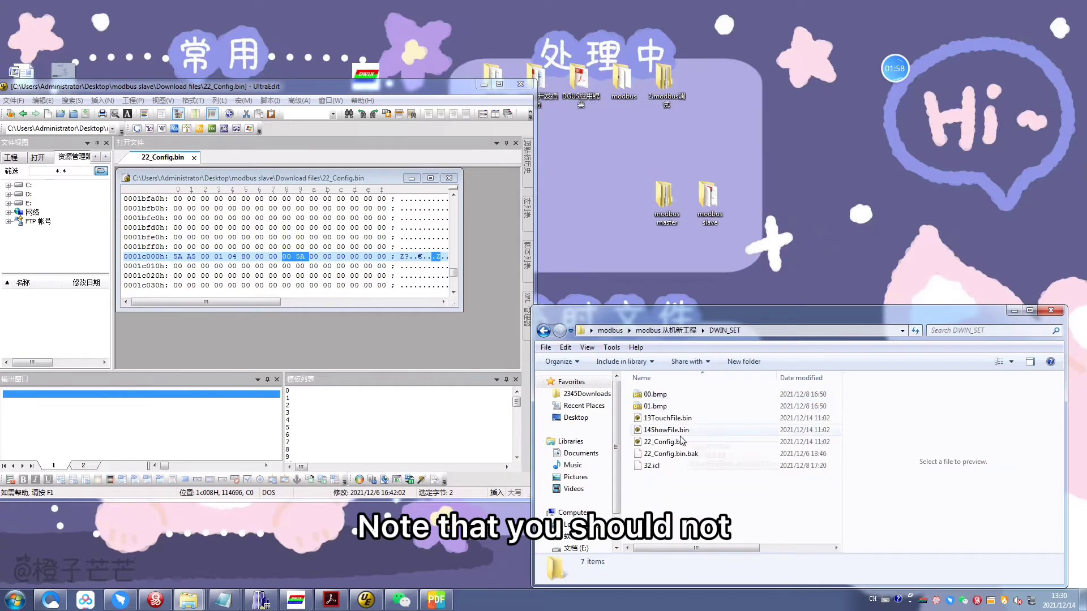
Step: Paste a copy of 22_Config.bin from DWIN_SET onto the desktop and open the modbus slave folder
click(662, 443)
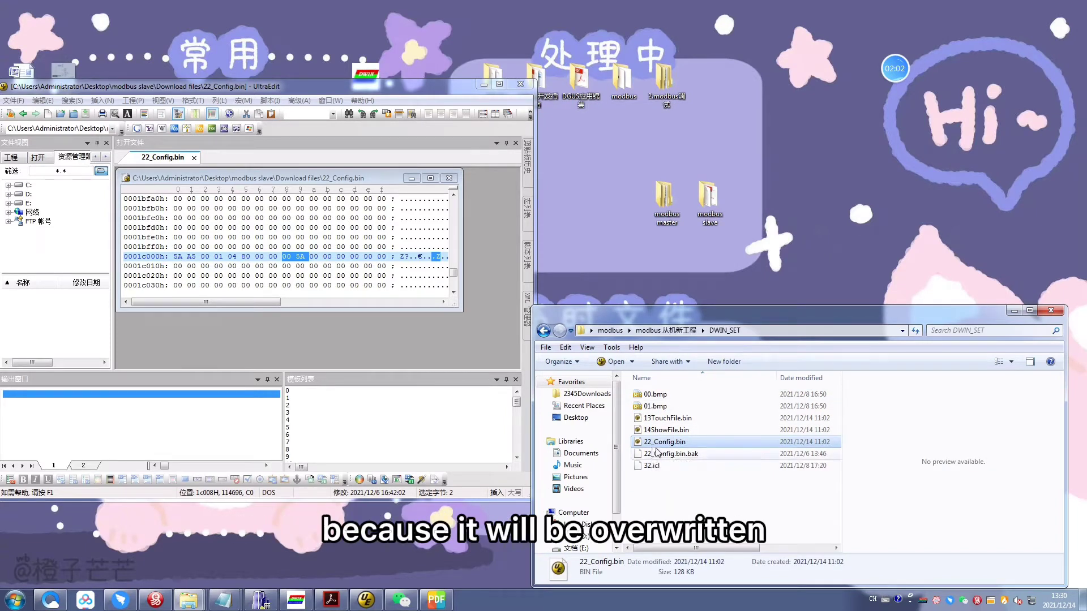
click(658, 454)
click(662, 443)
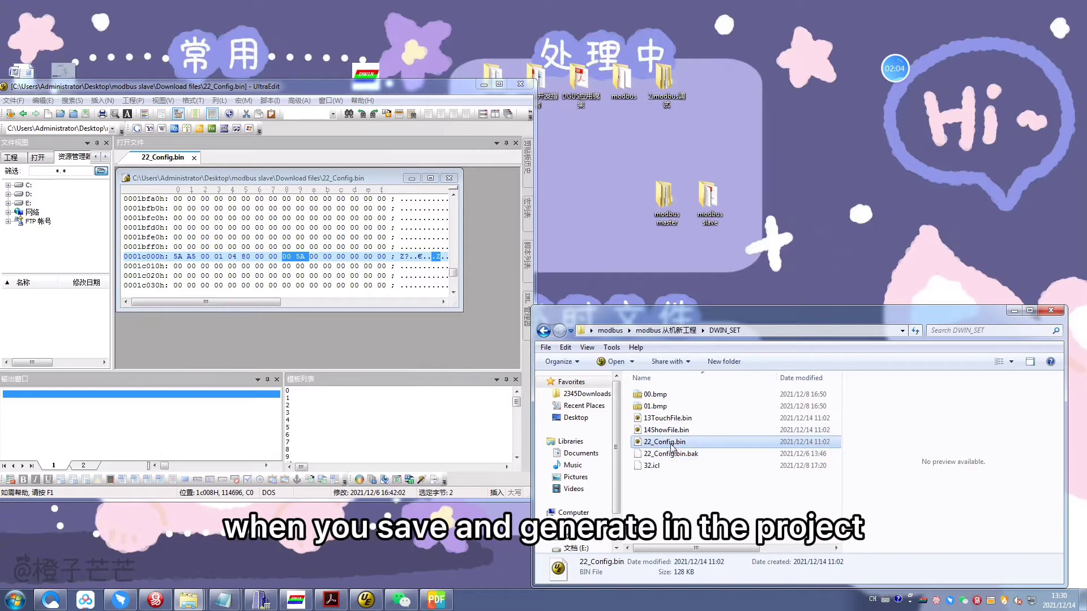
click(868, 227)
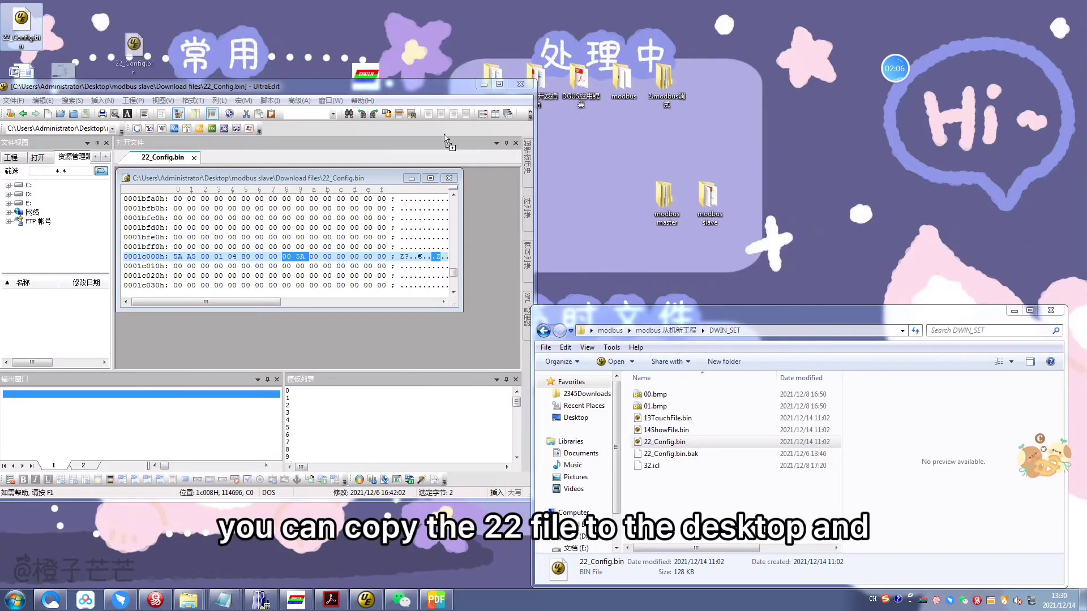
key(ctrl+v)
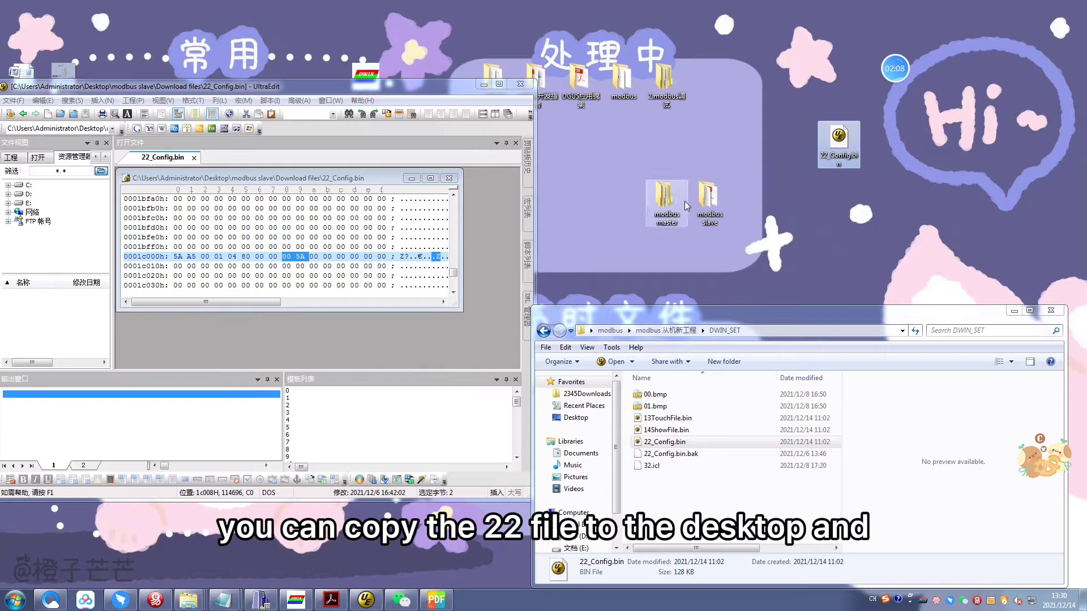
double_click(708, 195)
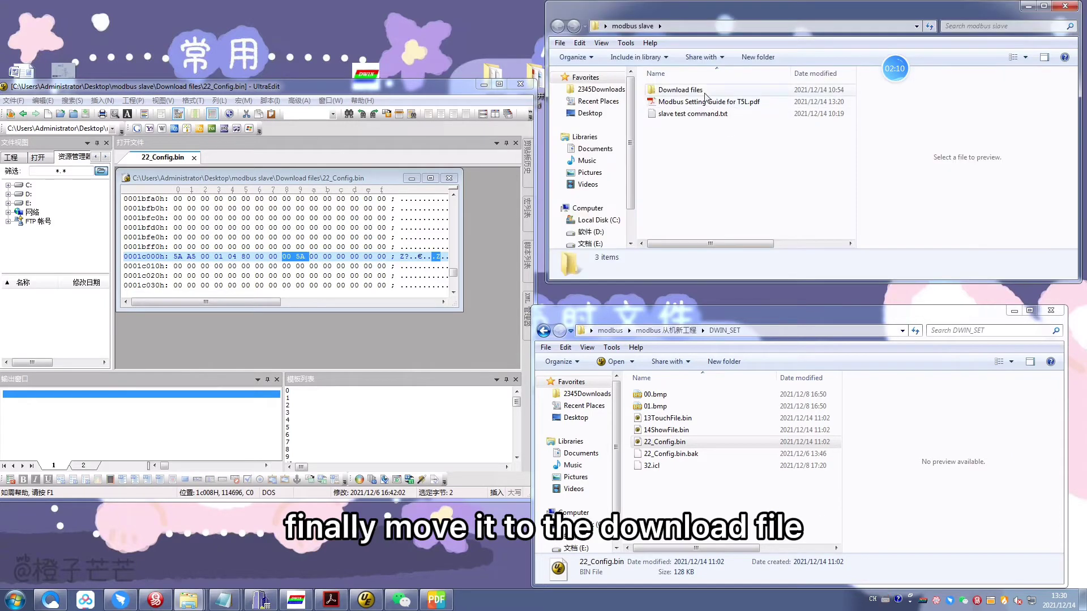
Step: Check the User parameter1 and User parameter2 data variables, VP 2000 and VP 2001
double_click(680, 89)
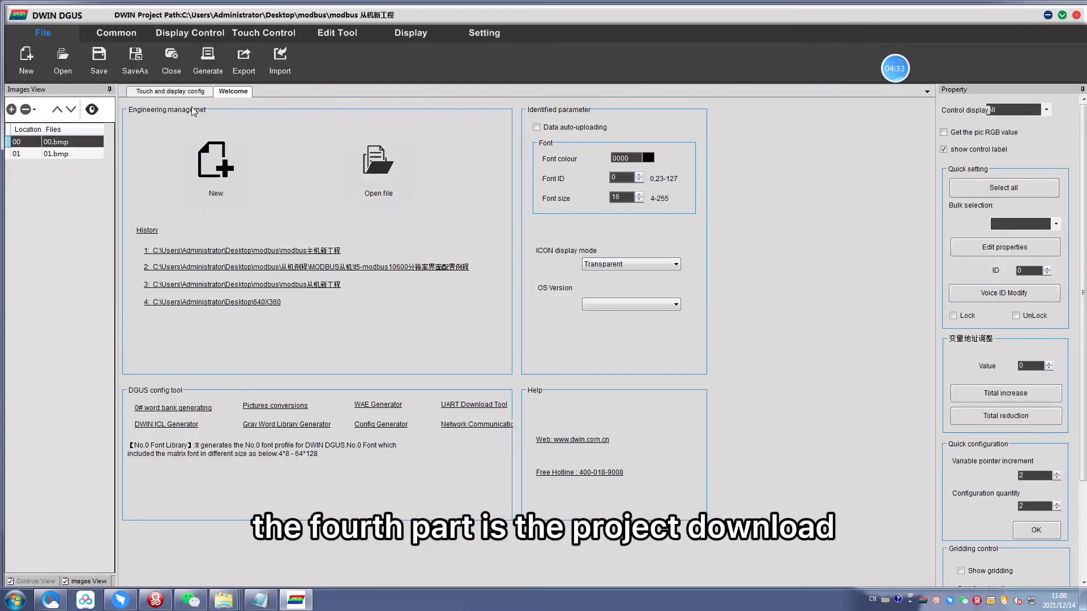
click(196, 92)
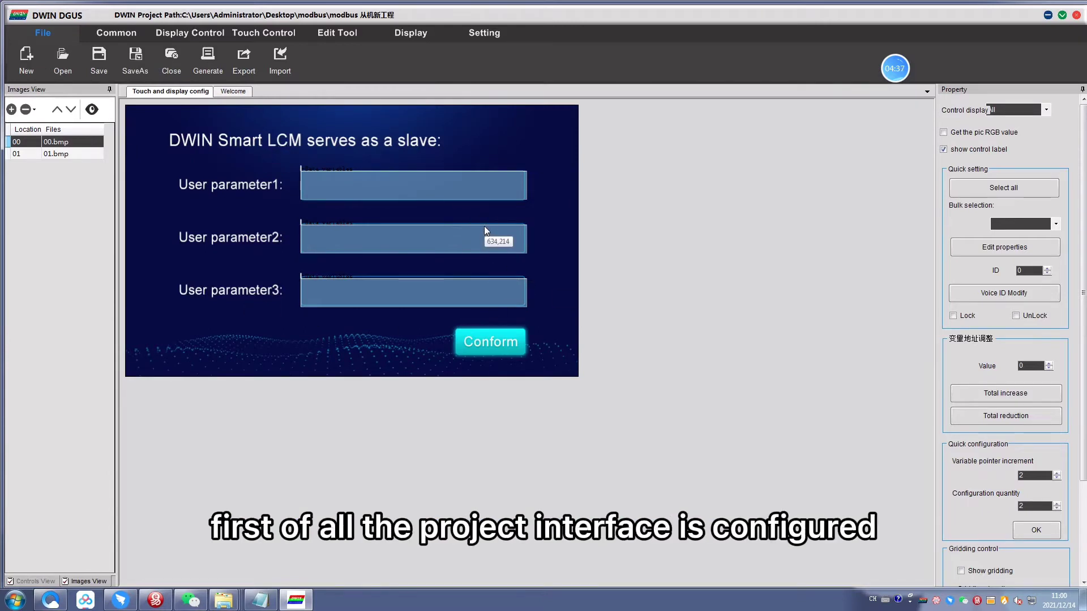
click(460, 198)
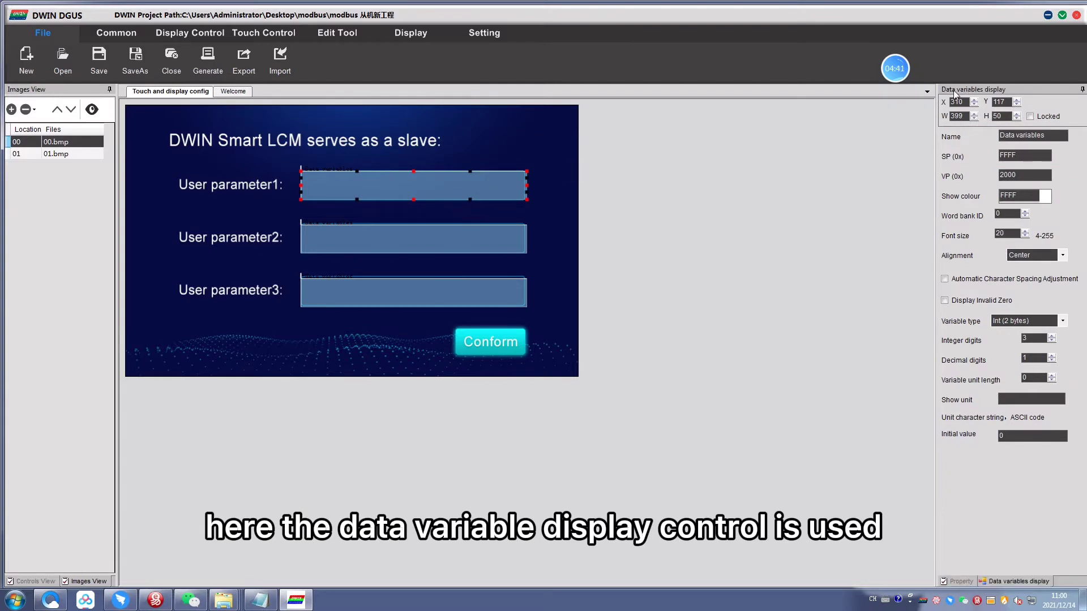
click(179, 33)
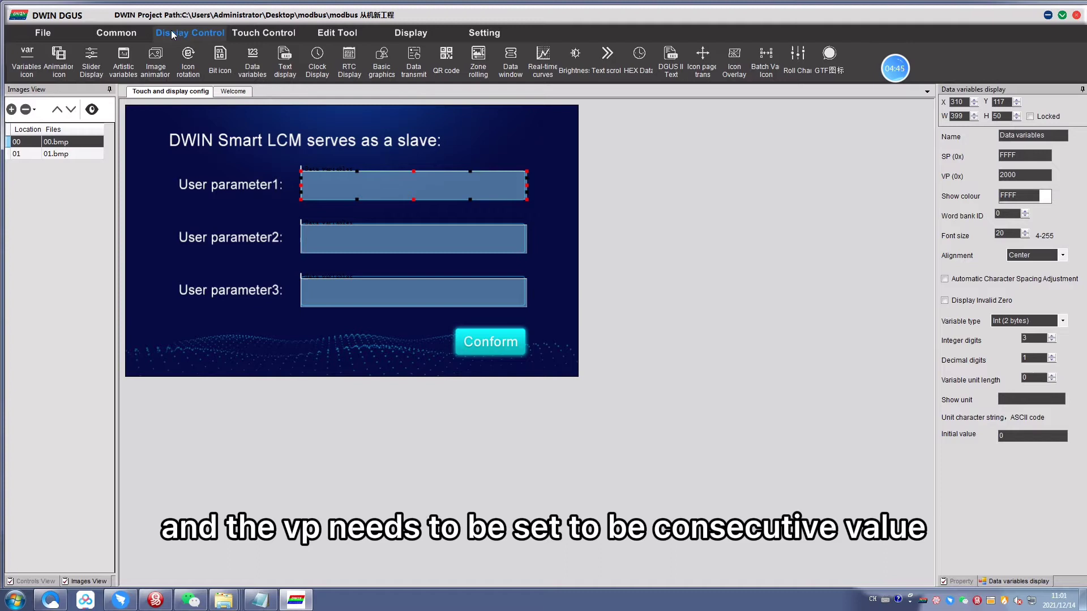
click(240, 34)
click(201, 33)
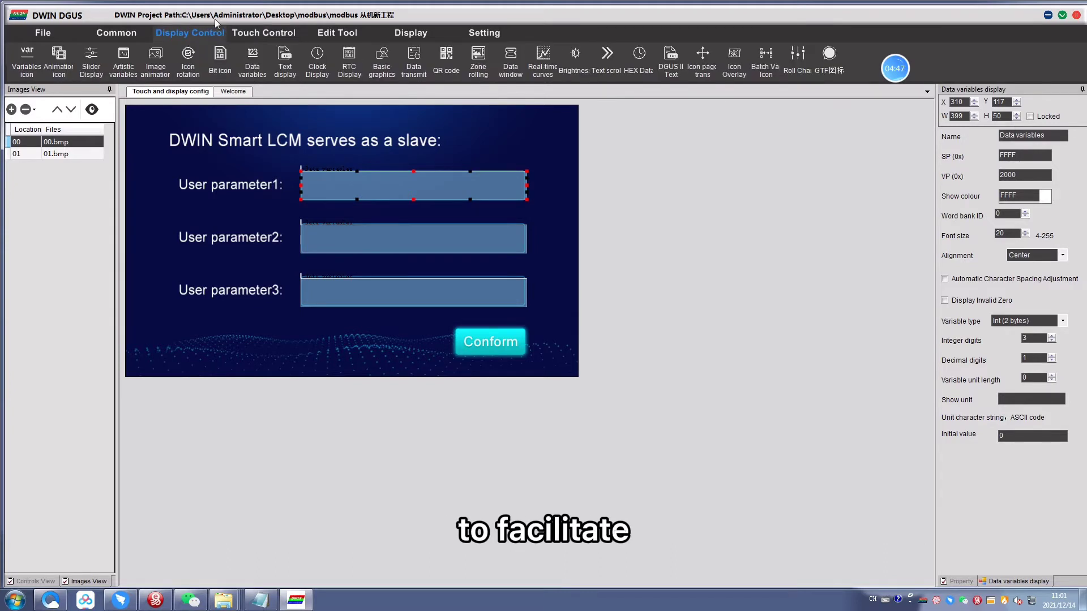
drag(1017, 175, 986, 179)
click(406, 233)
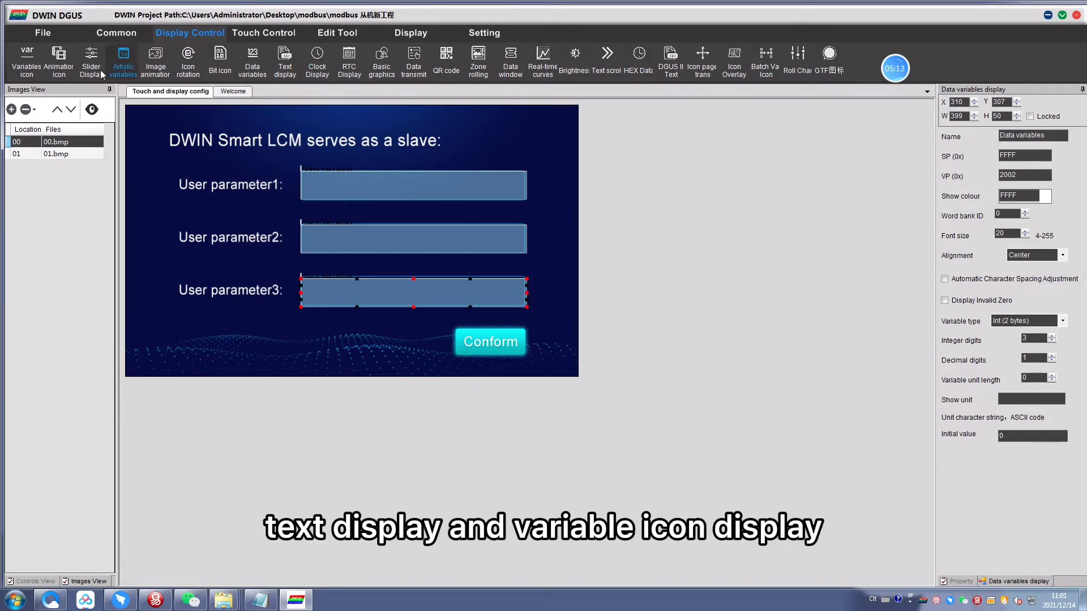
Step: Draw a new variable display box beside User parameter1 and widen it
click(15, 76)
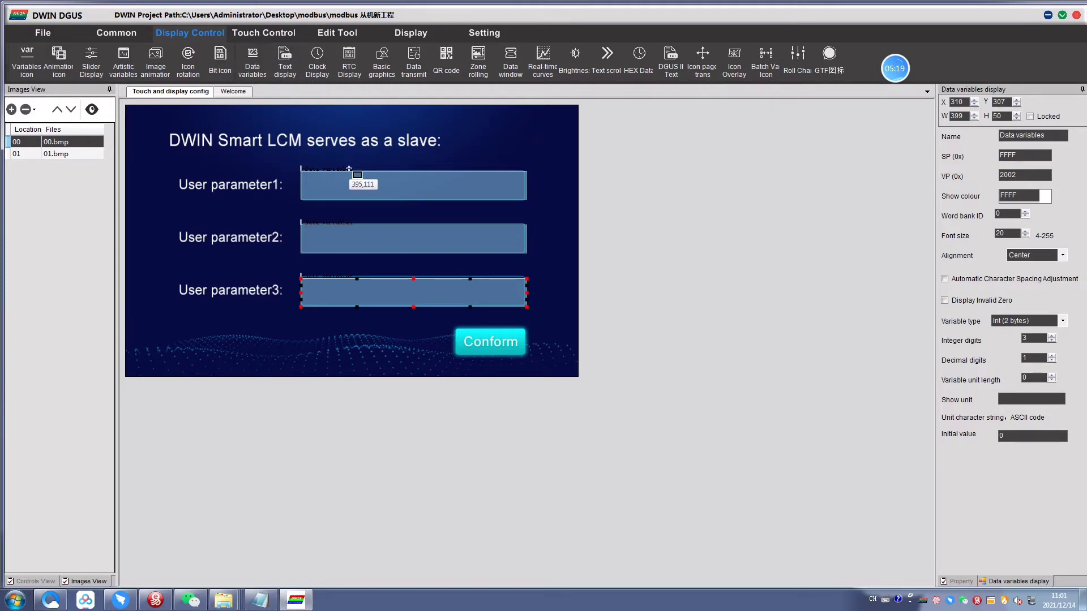
drag(186, 163, 377, 196)
drag(308, 178, 428, 180)
drag(497, 183, 521, 182)
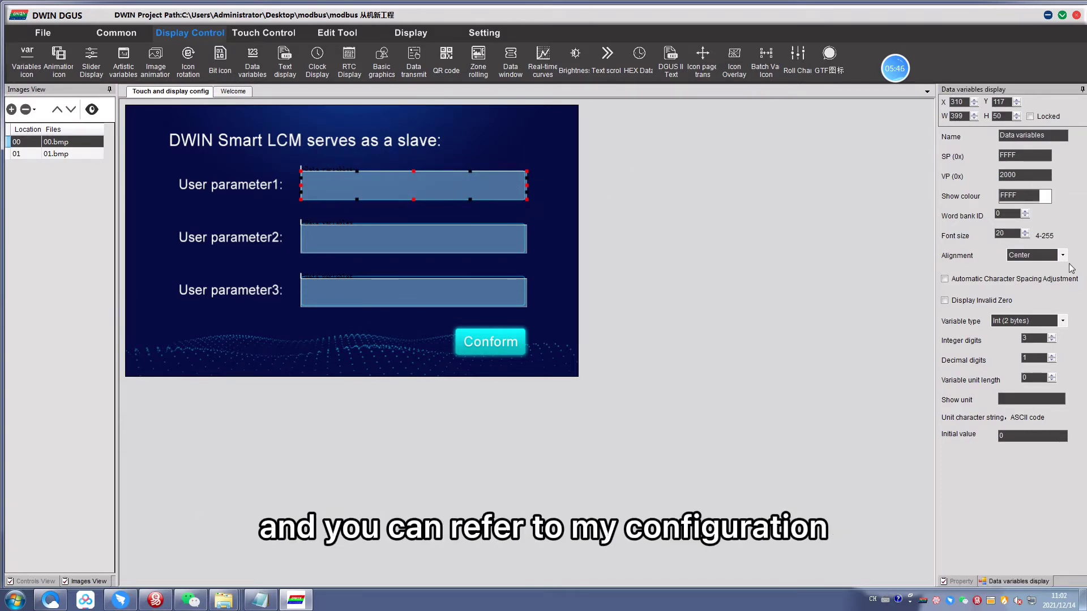
Step: Save the slave project and generate its configuration files, confirming both messages
click(470, 34)
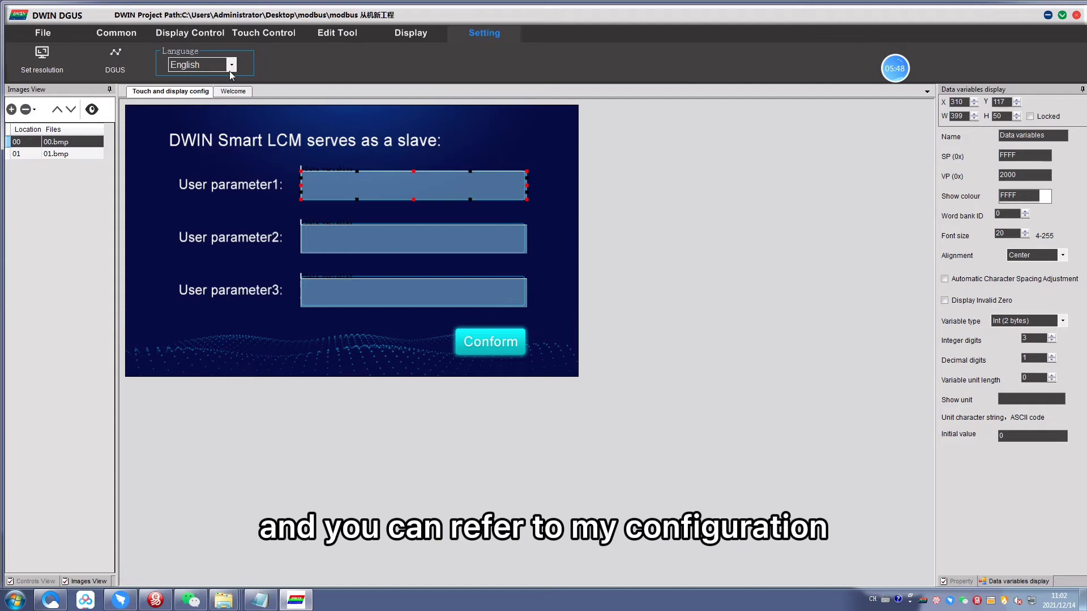
click(21, 31)
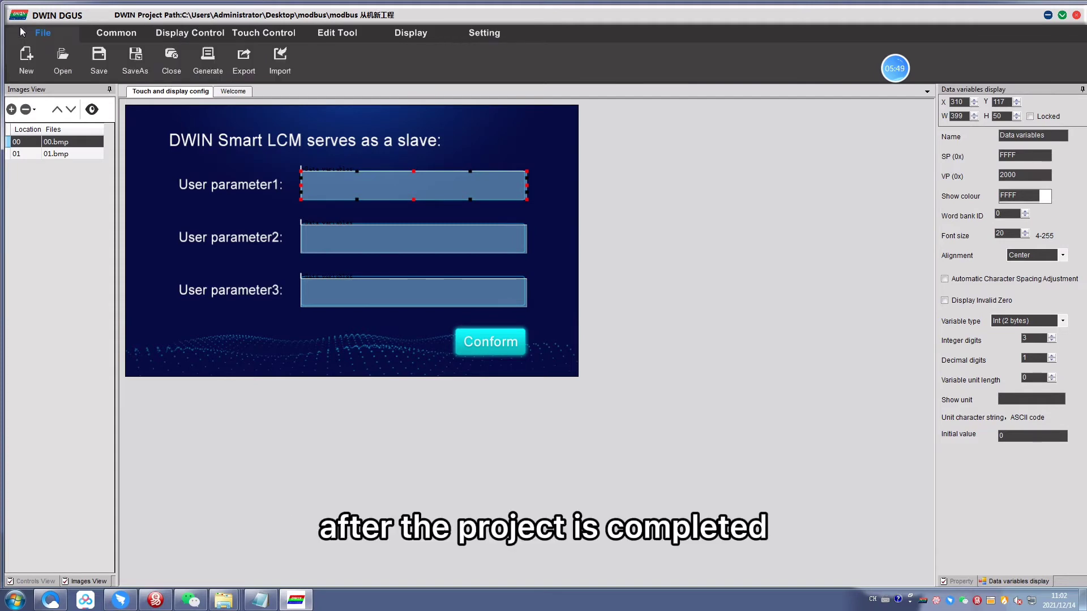
click(97, 56)
click(554, 335)
click(208, 56)
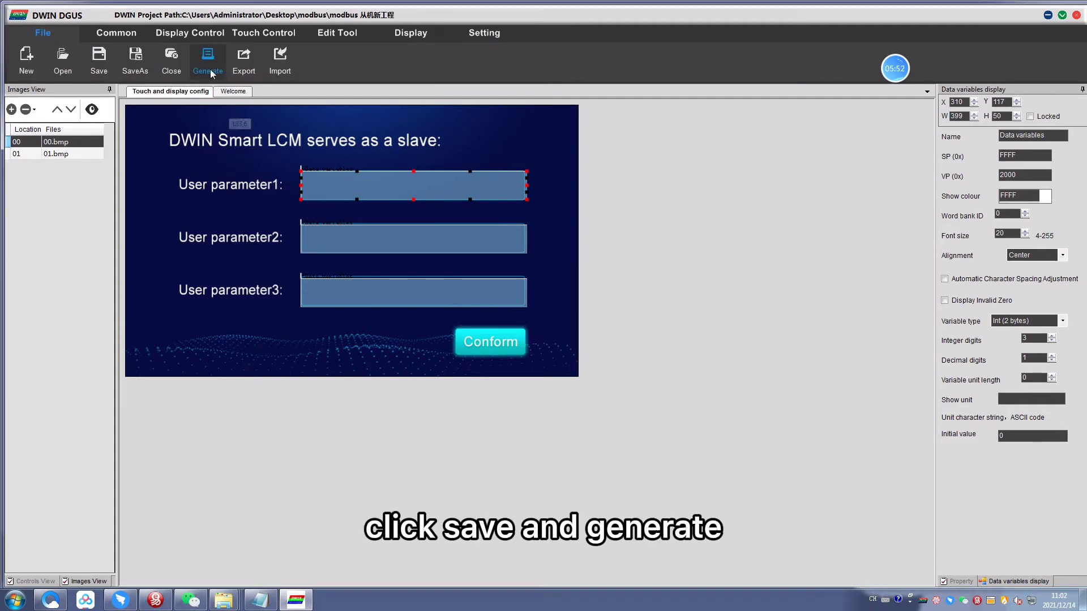
click(589, 332)
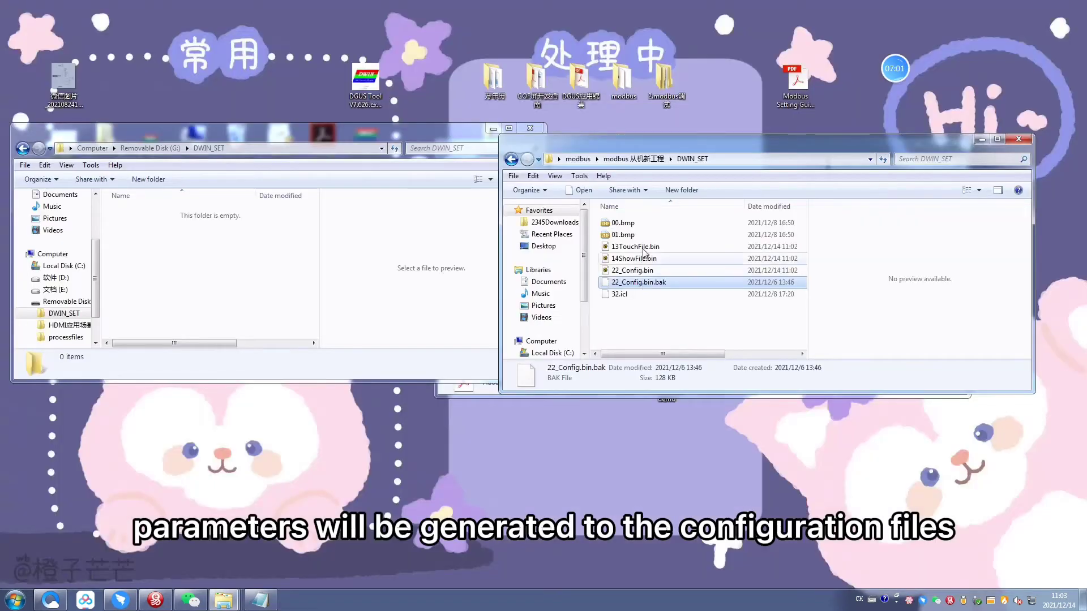
Step: Copy 13TouchFile.bin, 14ShowFile.bin and 32.icl into the removable disk's DWIN_SET folder
click(634, 247)
ctrl+click(634, 259)
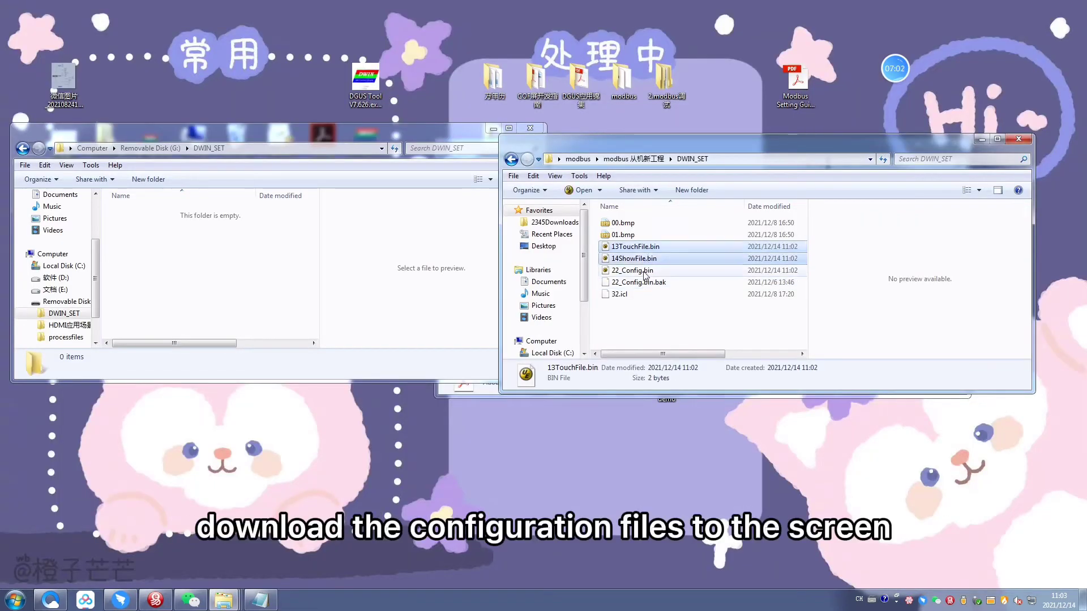
ctrl+click(649, 296)
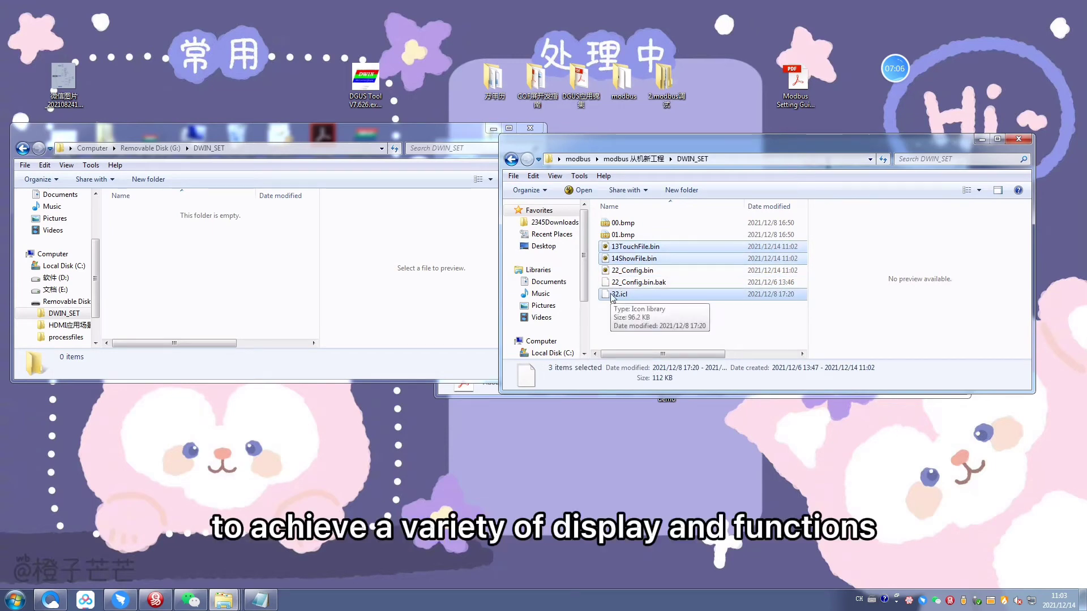
click(201, 256)
key(ctrl+v)
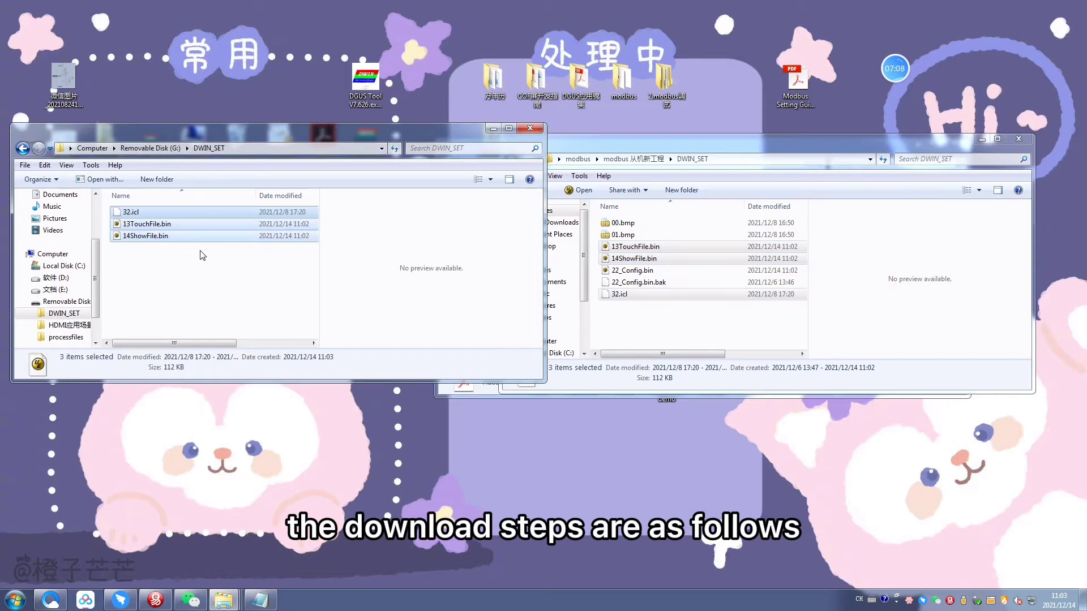
click(208, 266)
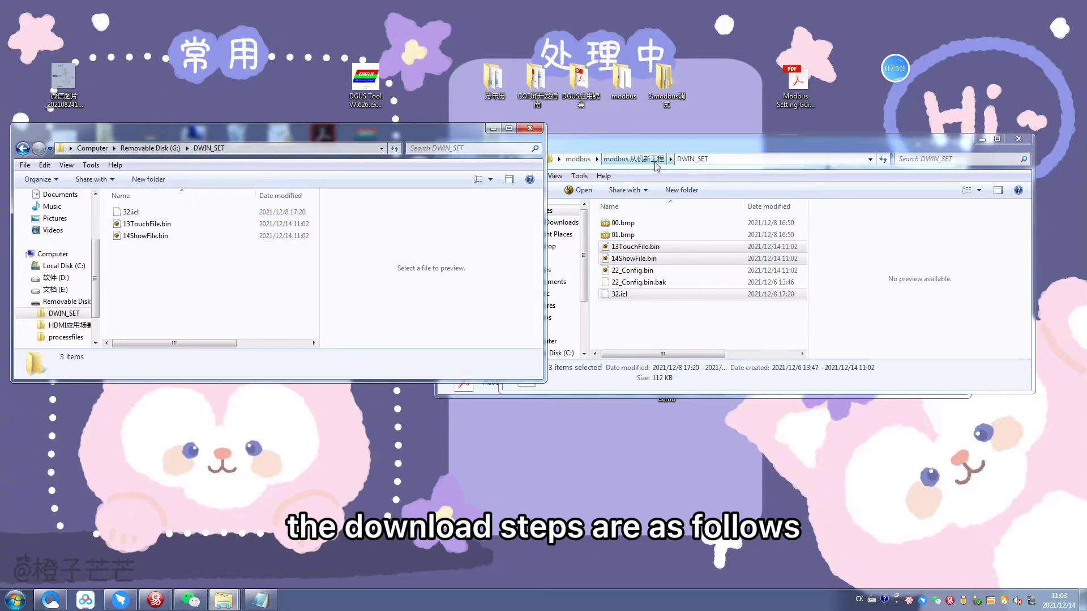
Step: Copy 22_Config.bin and DWINOS_T5L_Modbus_V7-UART5.bin into G:\DWIN_SET
click(655, 162)
click(634, 270)
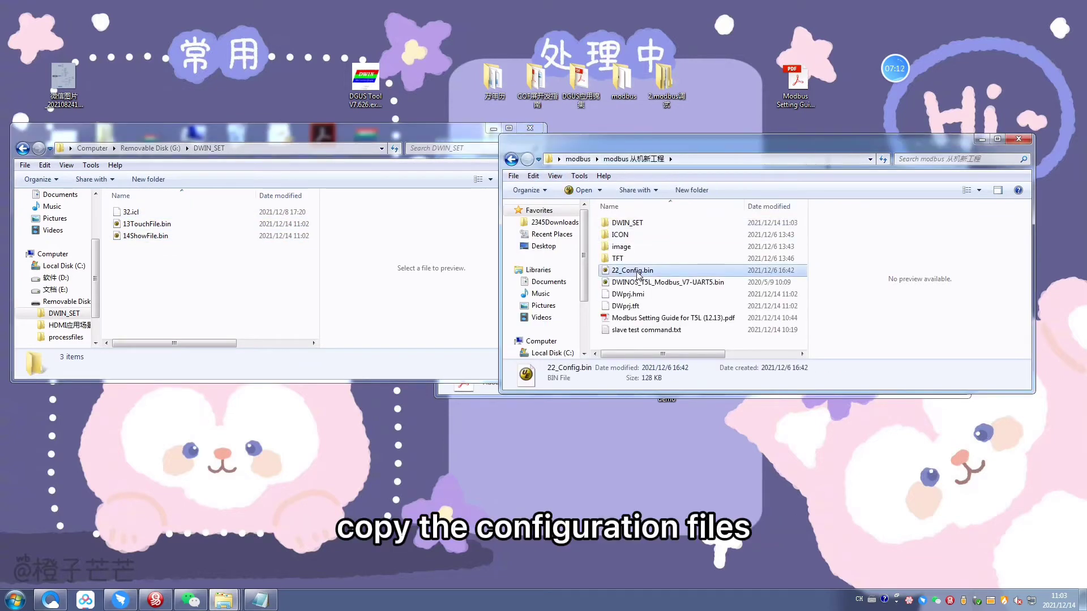
click(224, 307)
key(ctrl+v)
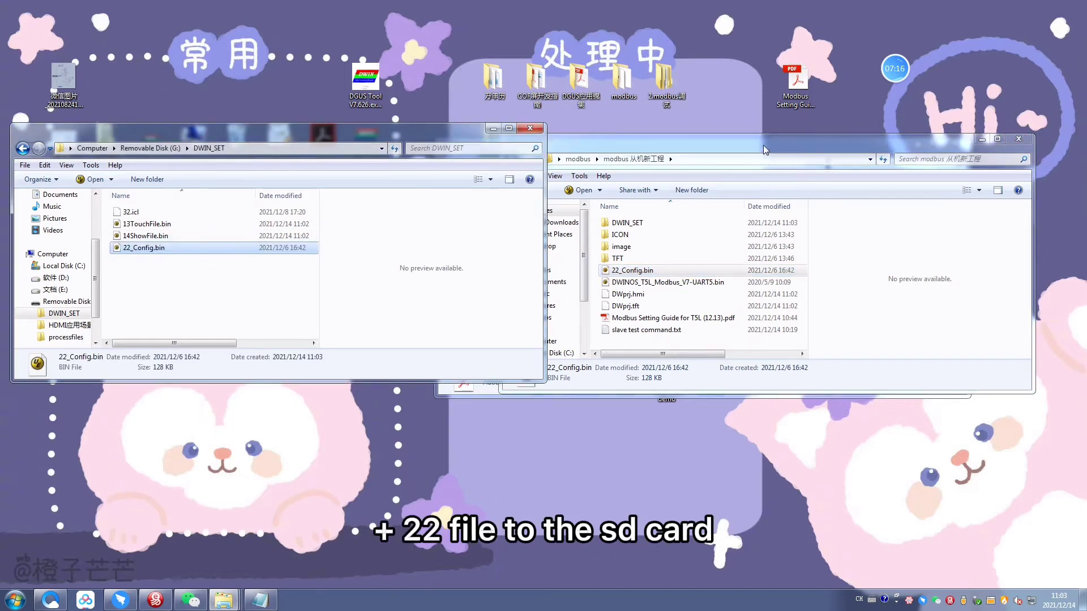
drag(764, 150, 766, 163)
click(680, 296)
click(430, 317)
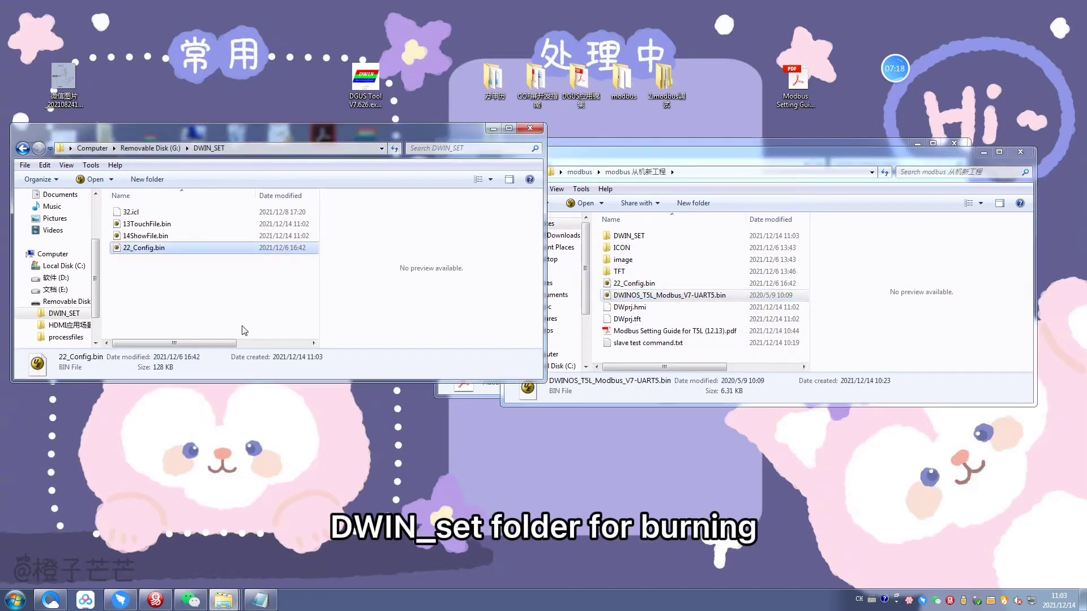
key(ctrl+v)
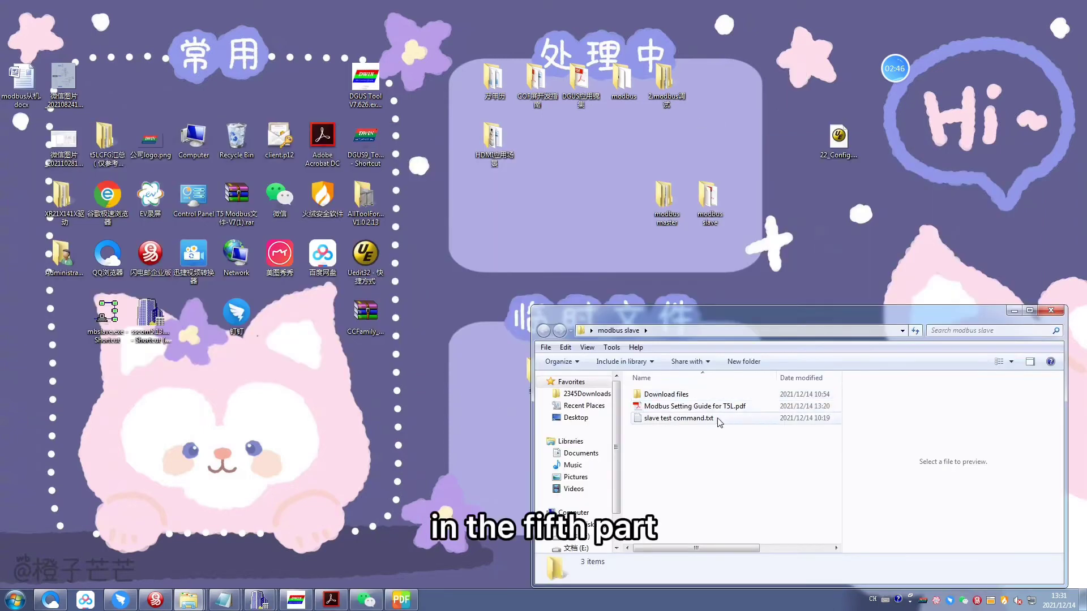
Step: Open slave test command.txt in Notepad and move it to the upper left of the screen
double_click(718, 420)
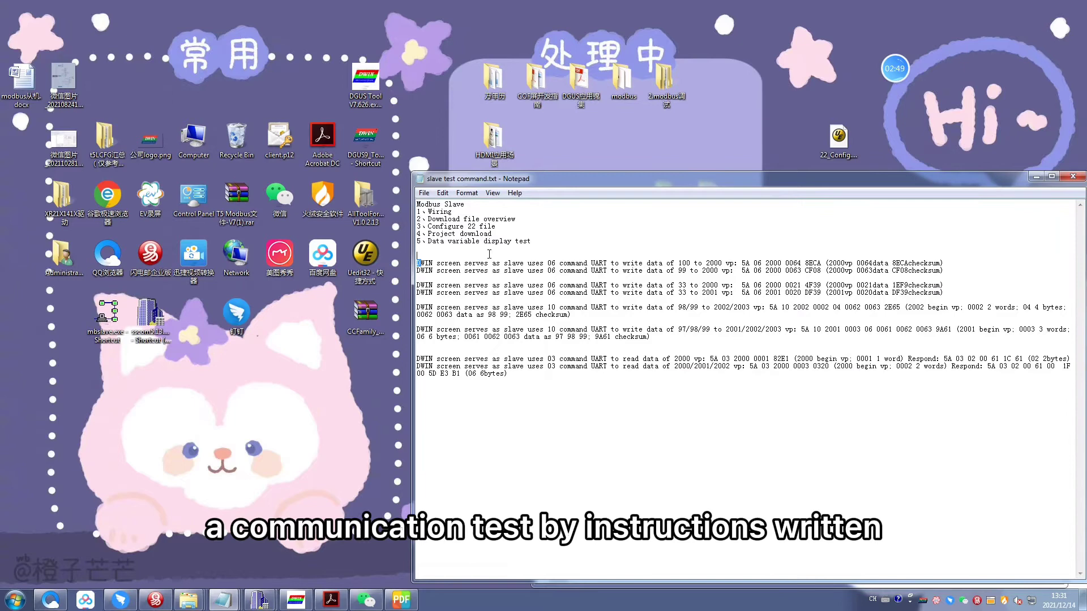
drag(421, 263, 502, 263)
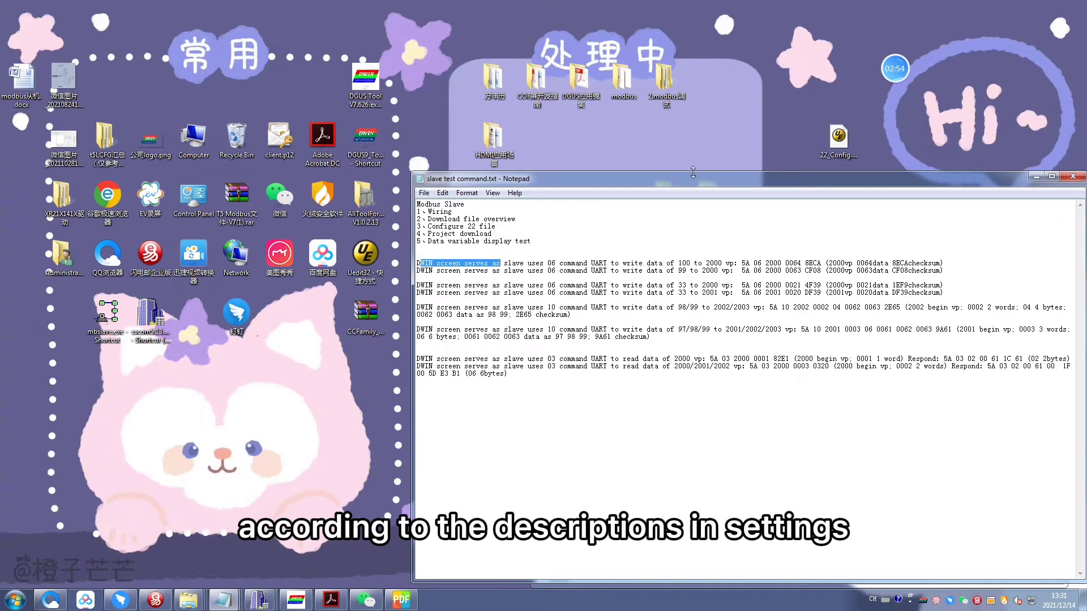
drag(693, 172, 401, 137)
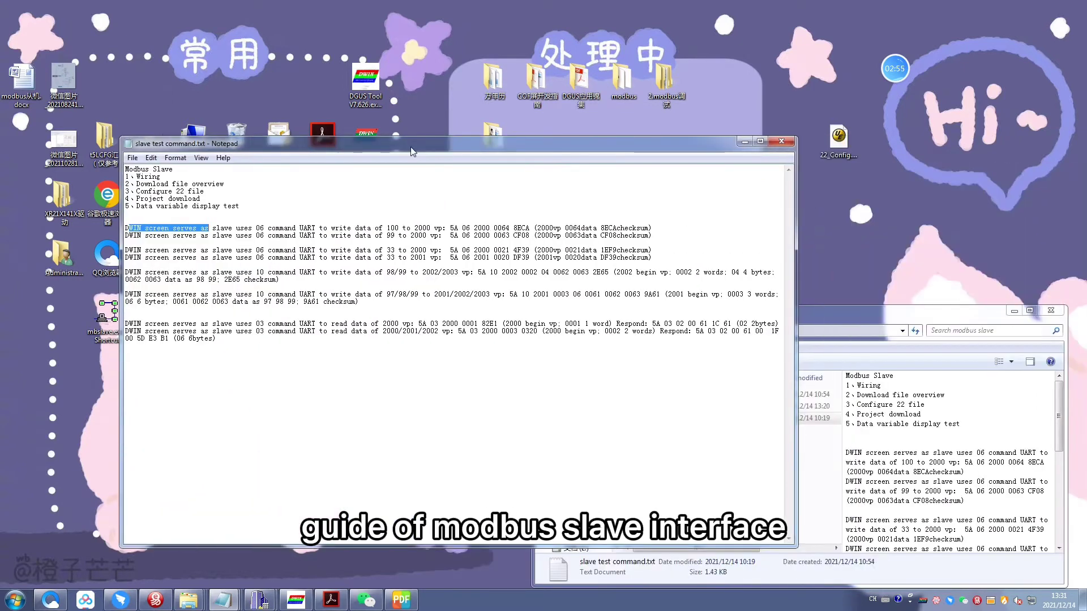
Step: Scroll the guide to page 4's slave table and highlight the 0x03, 0x06 and 0x10 functions
click(406, 605)
scroll(911, 229, down, 15)
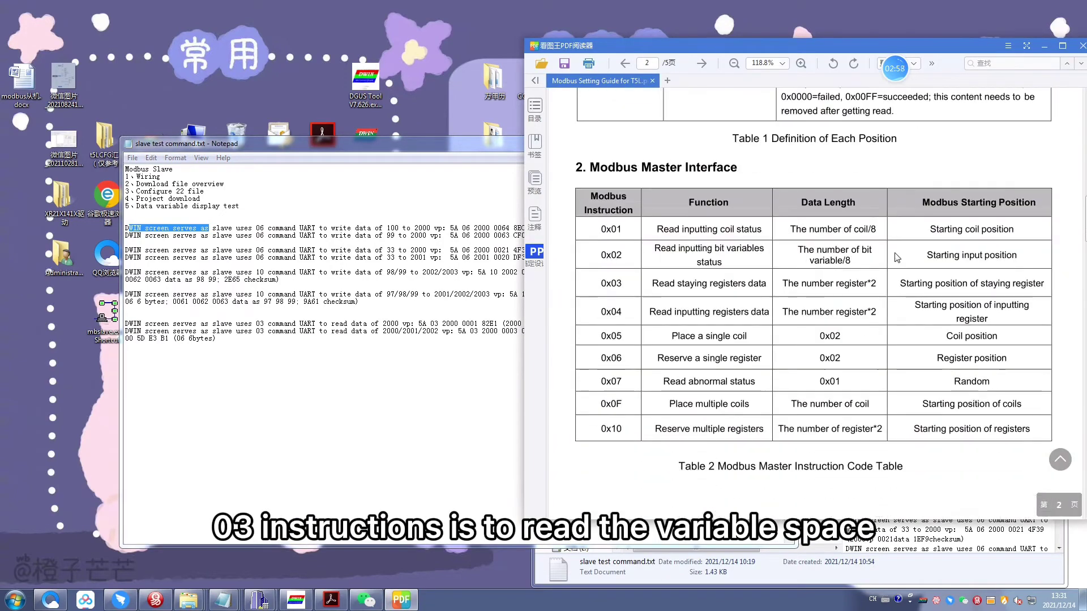
scroll(677, 360, down, 8)
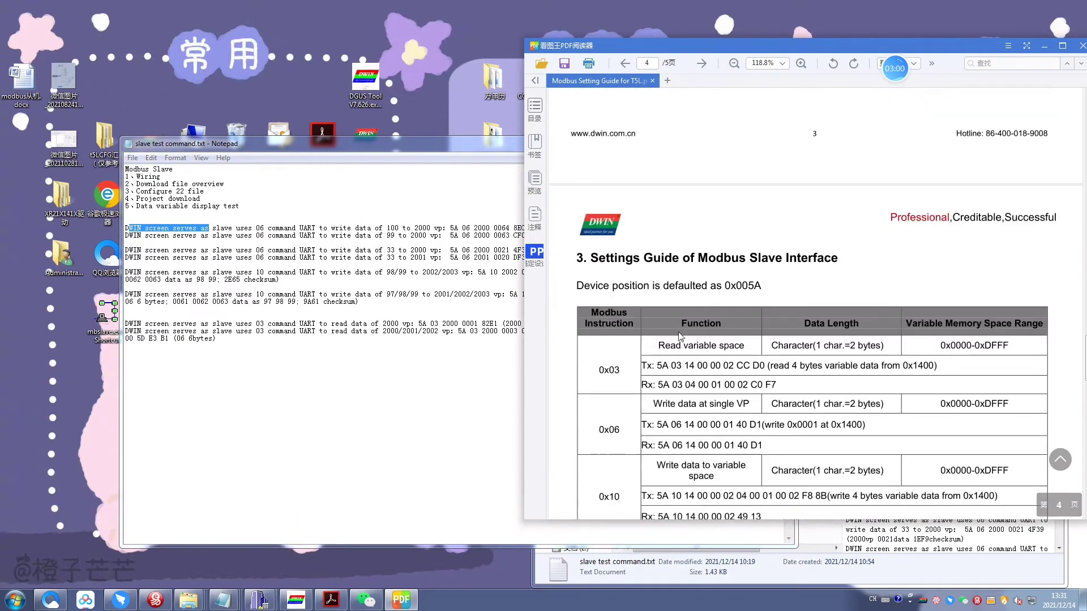
drag(832, 262, 583, 260)
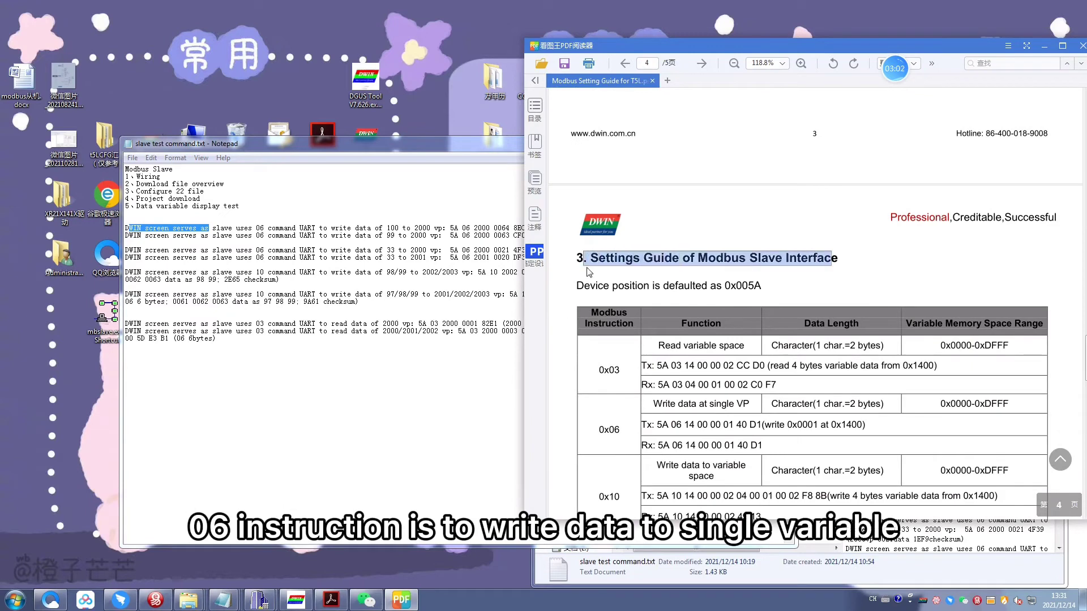
scroll(583, 261, down, 3)
click(620, 269)
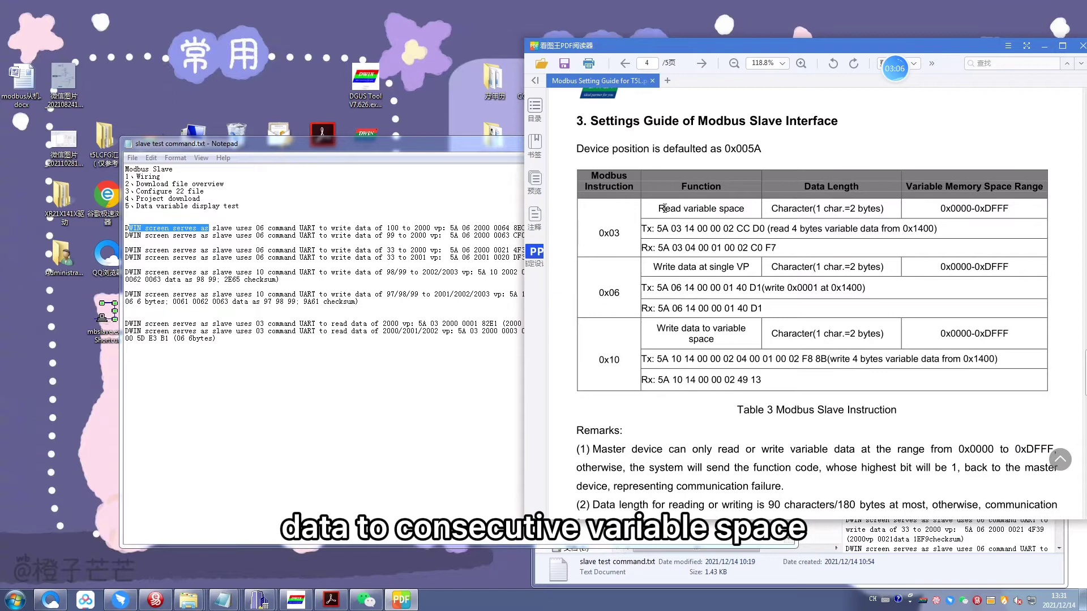
drag(658, 208, 735, 204)
drag(655, 266, 751, 267)
drag(657, 328, 723, 341)
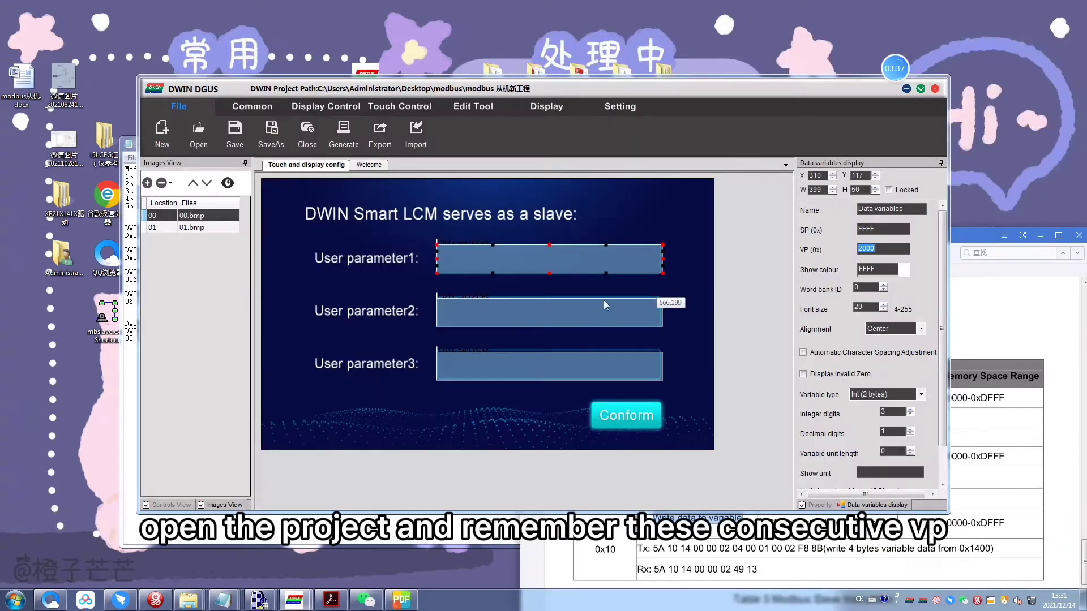
click(651, 365)
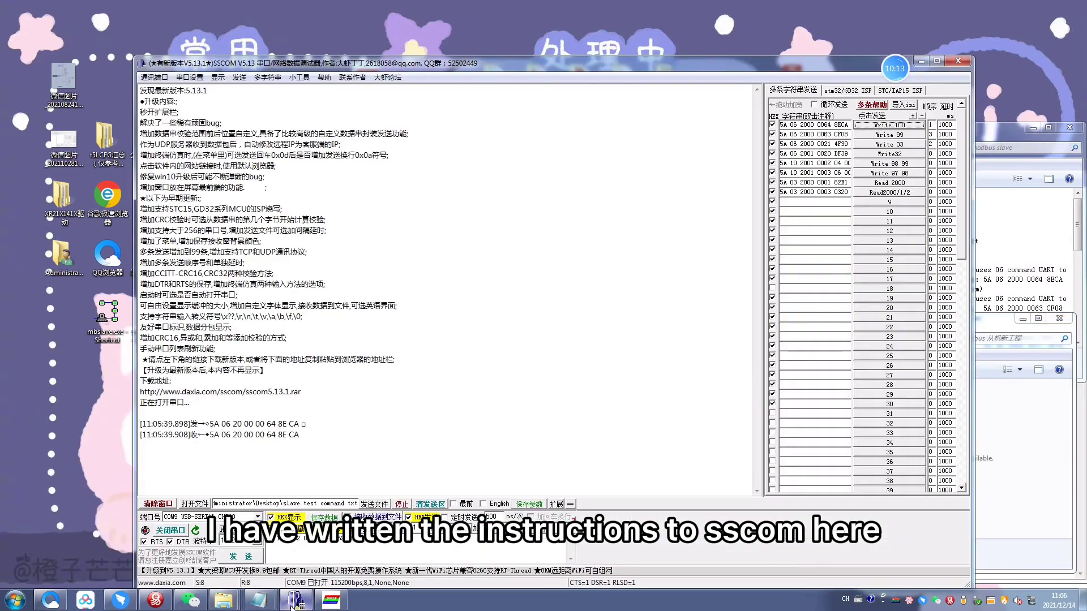
Step: Bring SSCOM forward and highlight the 06, 2000, 0064 and 8ECA fields of the first write command
click(296, 600)
double_click(841, 124)
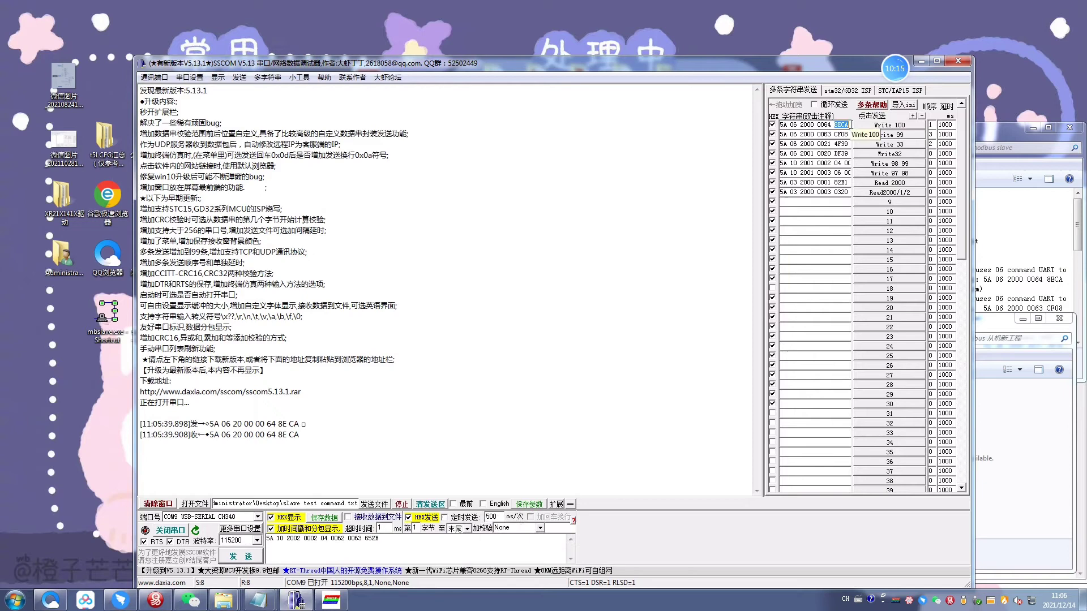
click(783, 125)
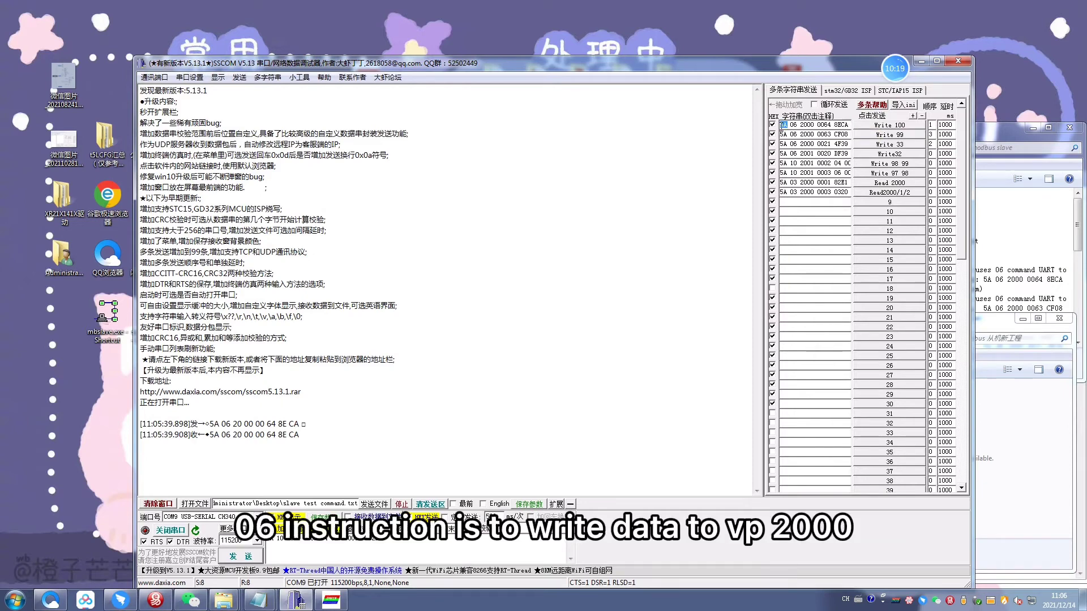
double_click(794, 125)
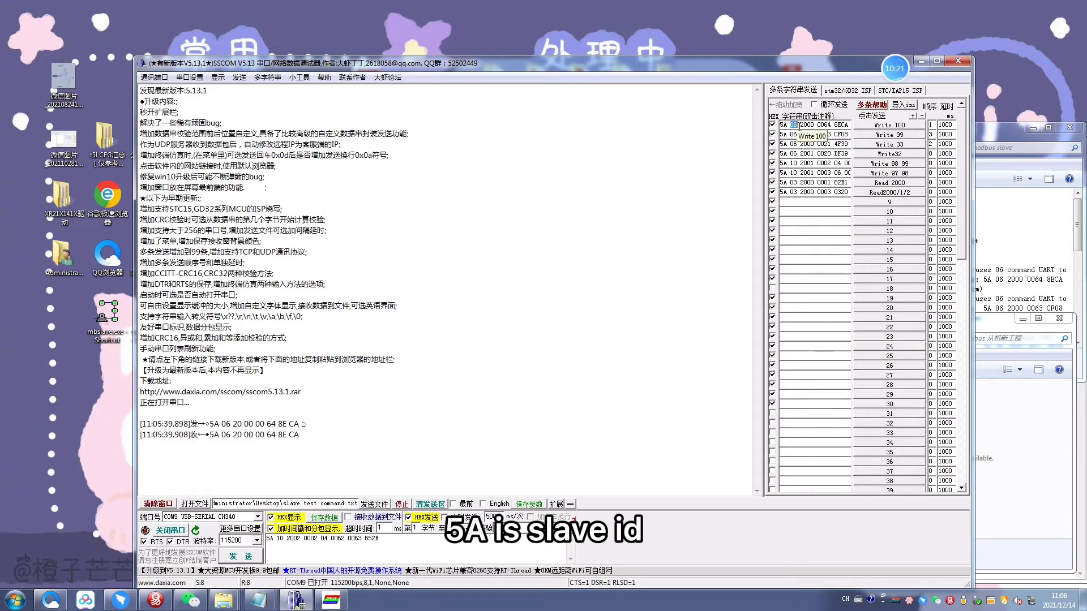
double_click(808, 125)
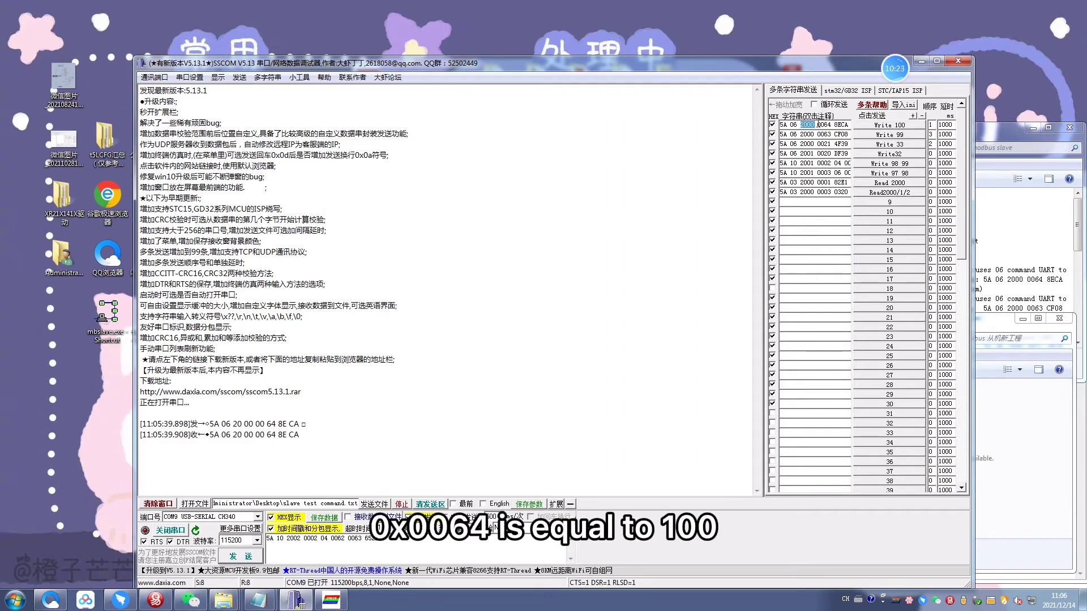
double_click(824, 125)
double_click(848, 124)
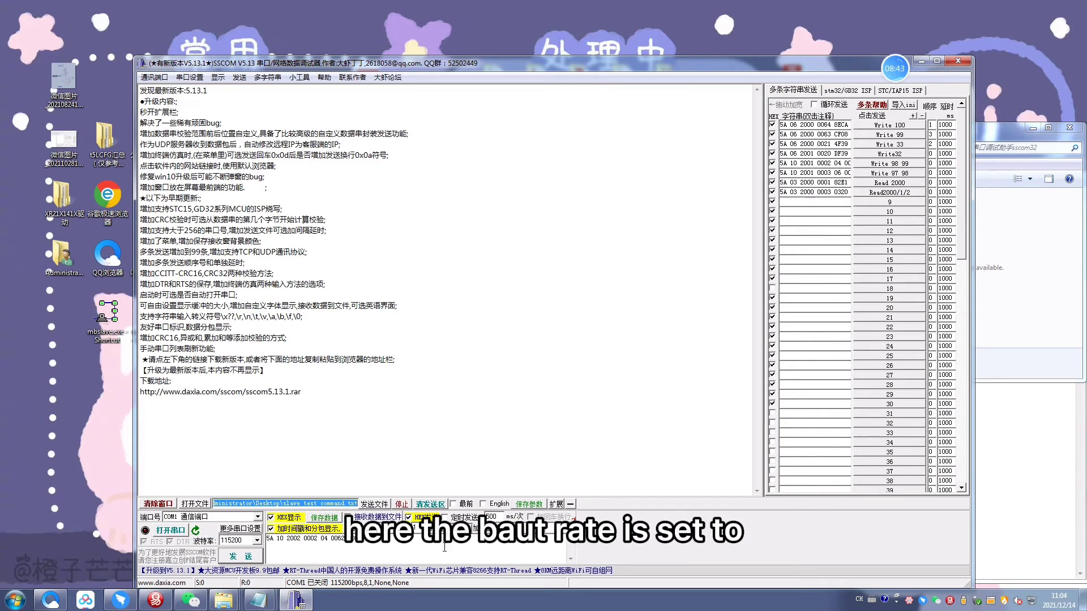
Step: Check the serial port, then send Write 99 to VP 2000 so User parameter1 shows 9.9
click(257, 517)
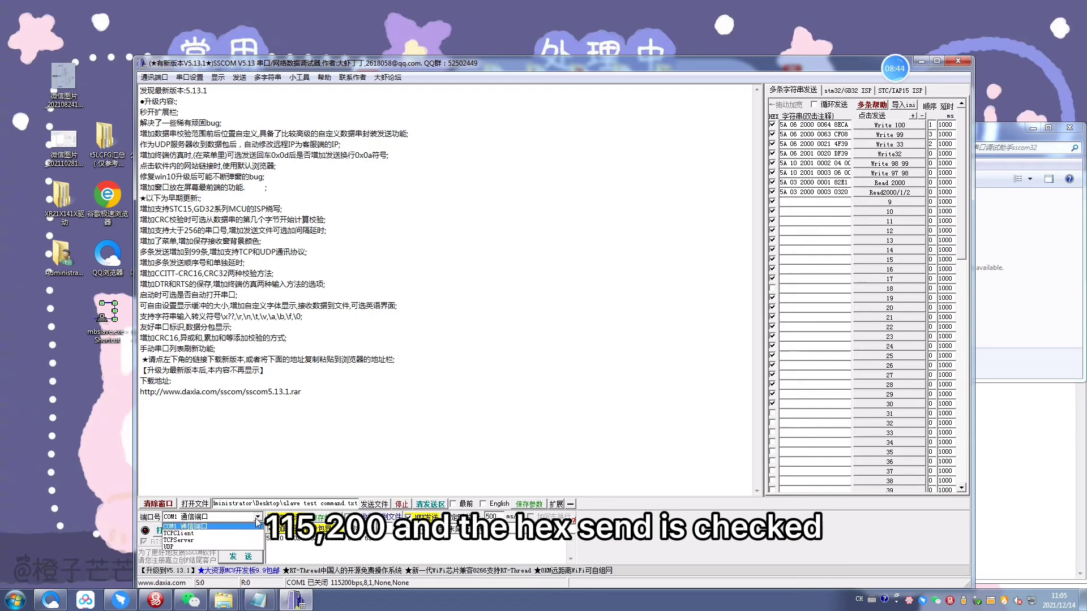
click(245, 523)
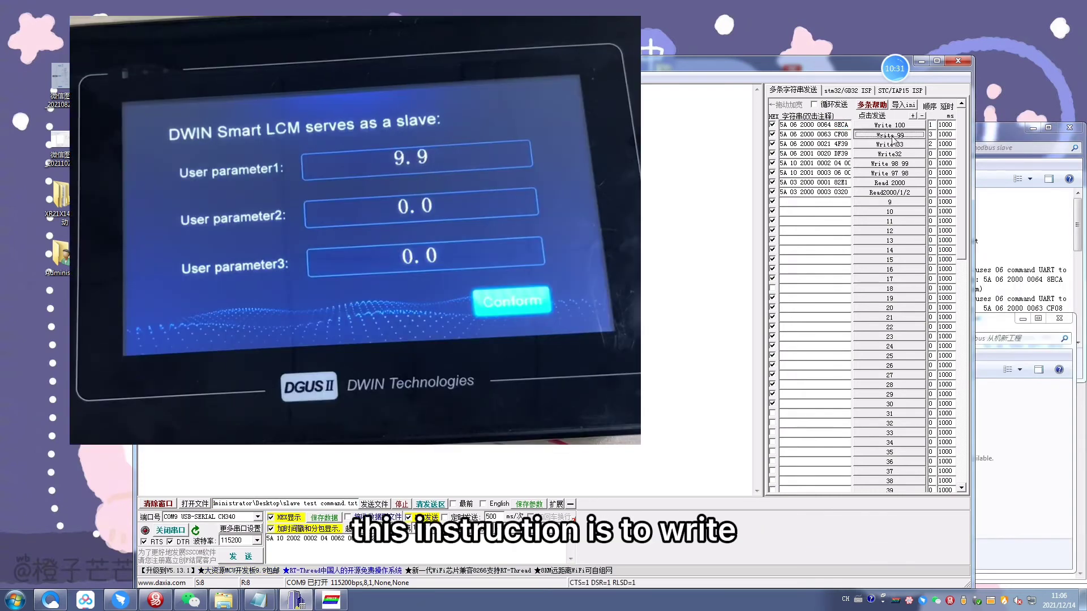
click(891, 136)
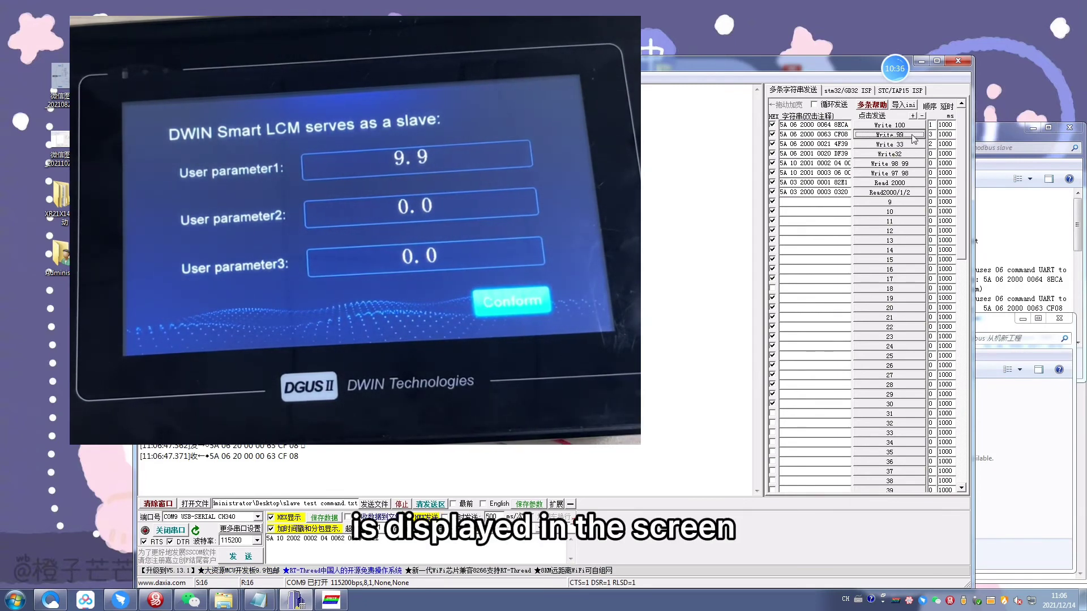
Step: Send Write 33, Write32, Write 98 99 and Write 97 98 to VPs 2000–2002
click(890, 145)
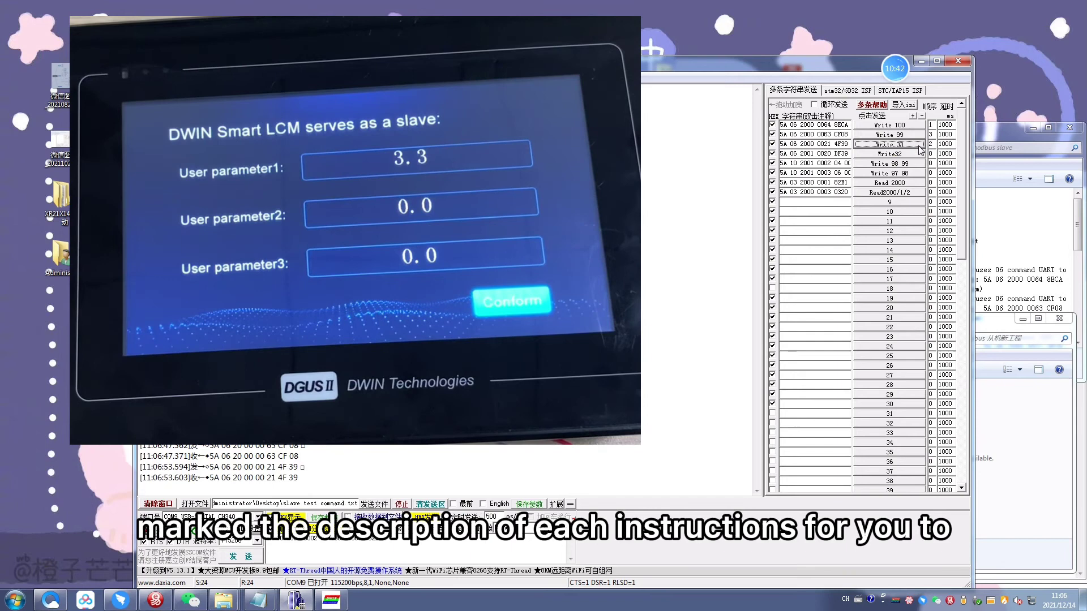
click(916, 154)
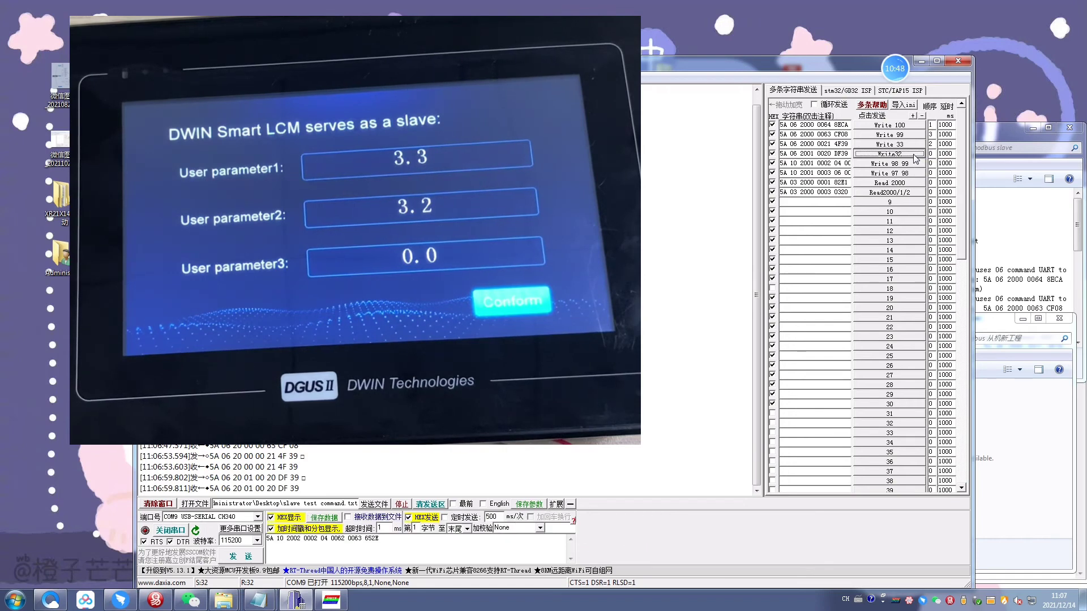
click(906, 163)
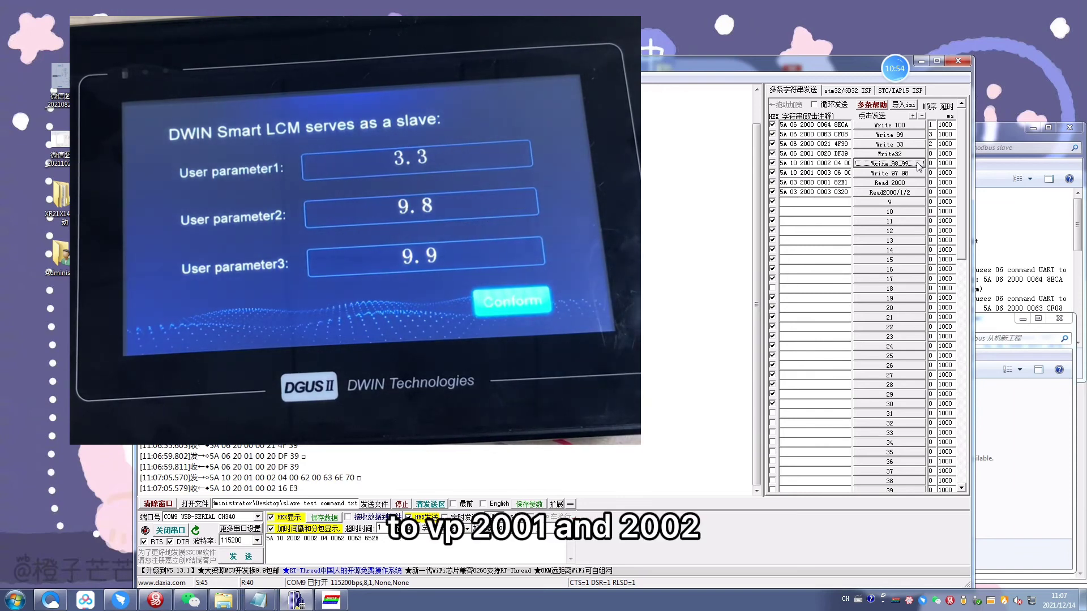
click(907, 174)
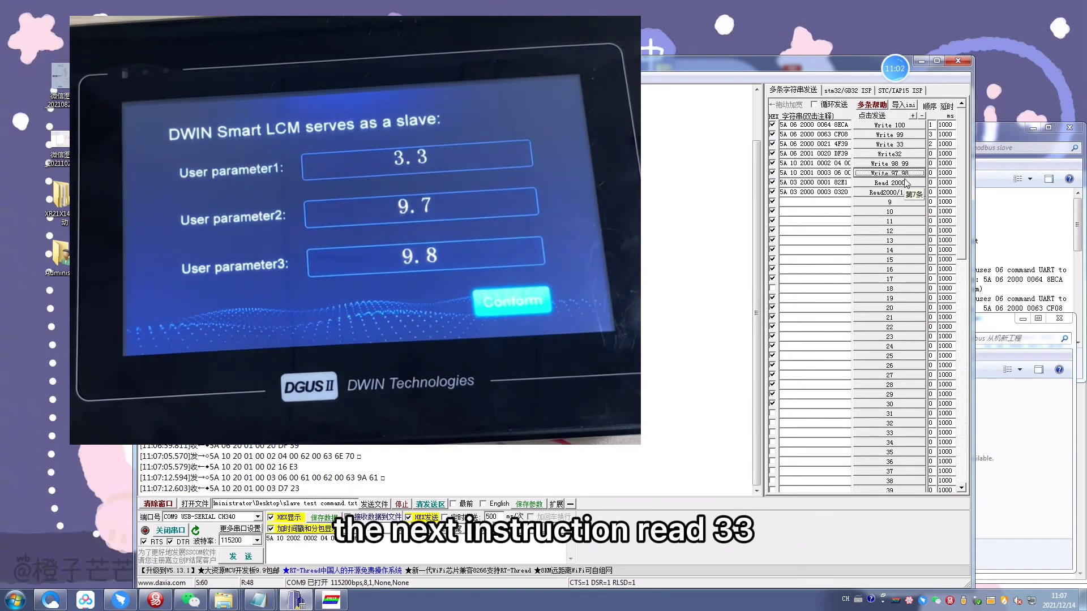
Step: Read VP 2000, then VPs 2000–2002, highlighting the returned values 21, 61 and 62
click(905, 183)
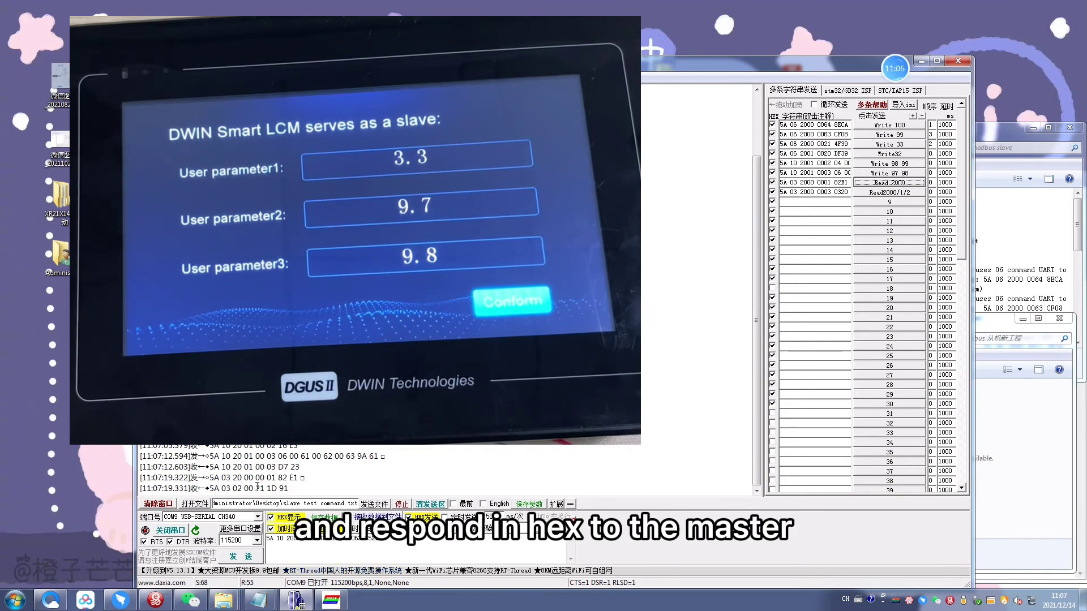
drag(256, 488, 268, 488)
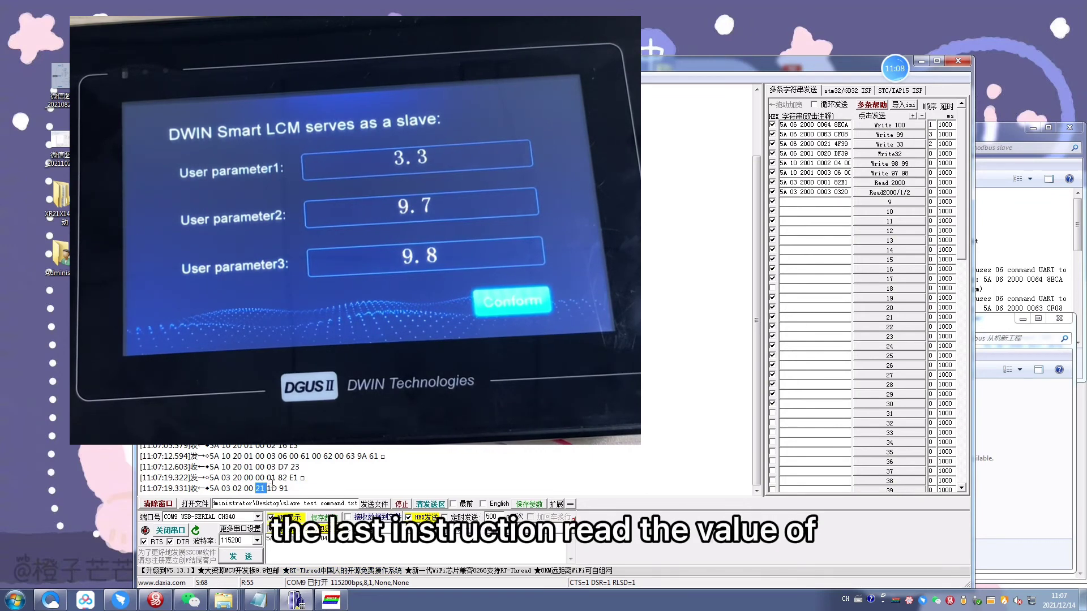
click(906, 193)
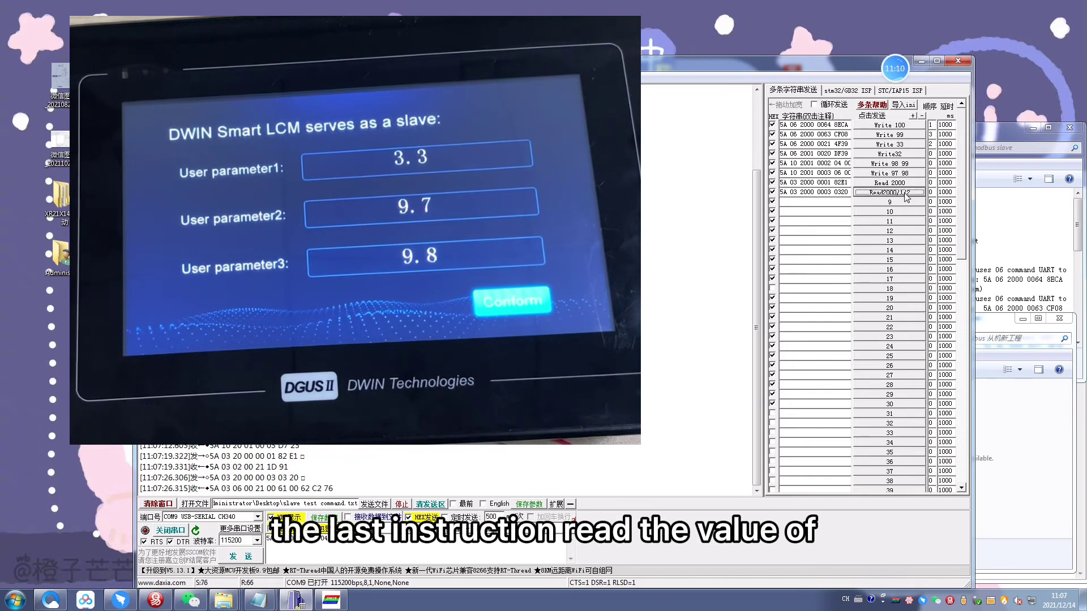
drag(255, 488, 264, 488)
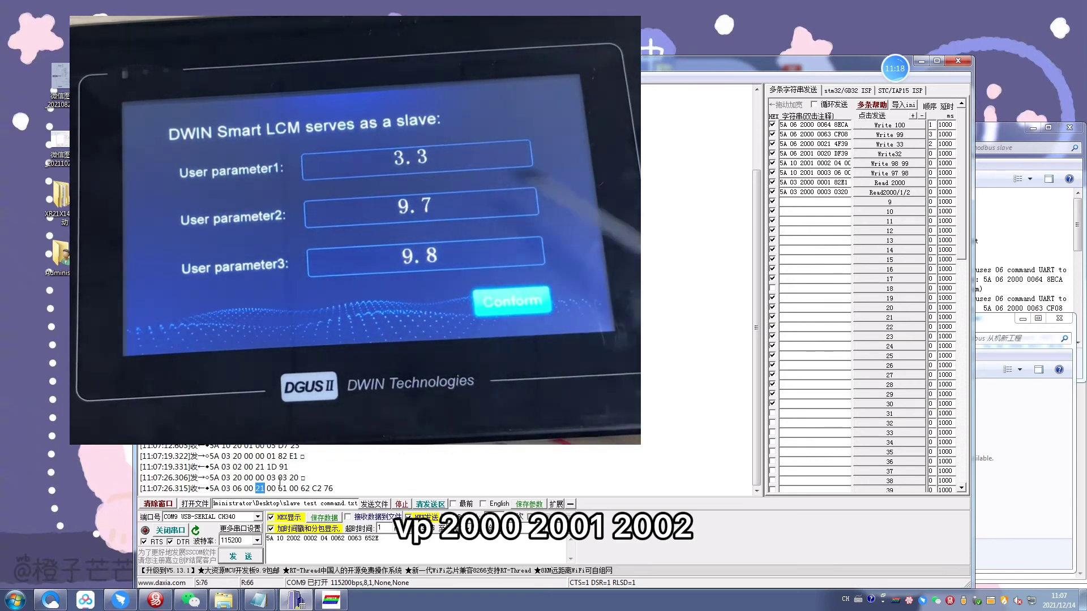
click(279, 482)
double_click(282, 488)
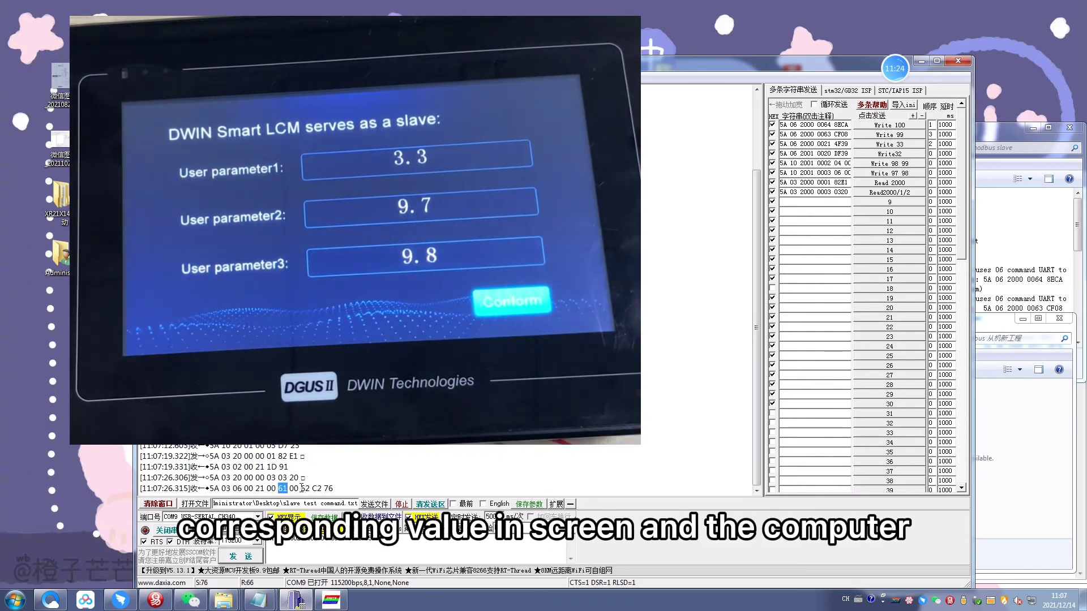
double_click(305, 488)
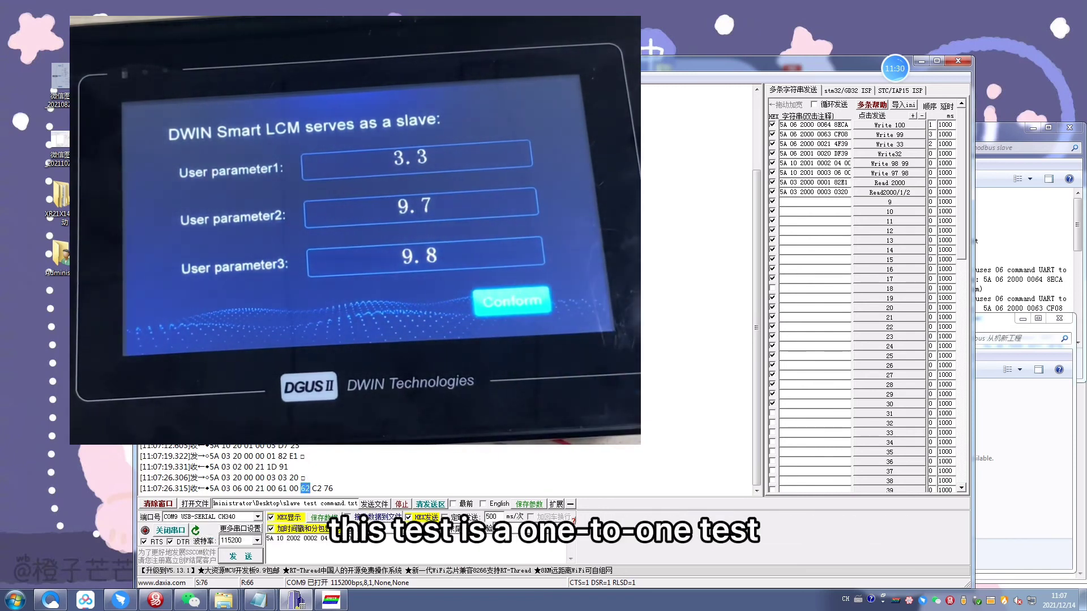